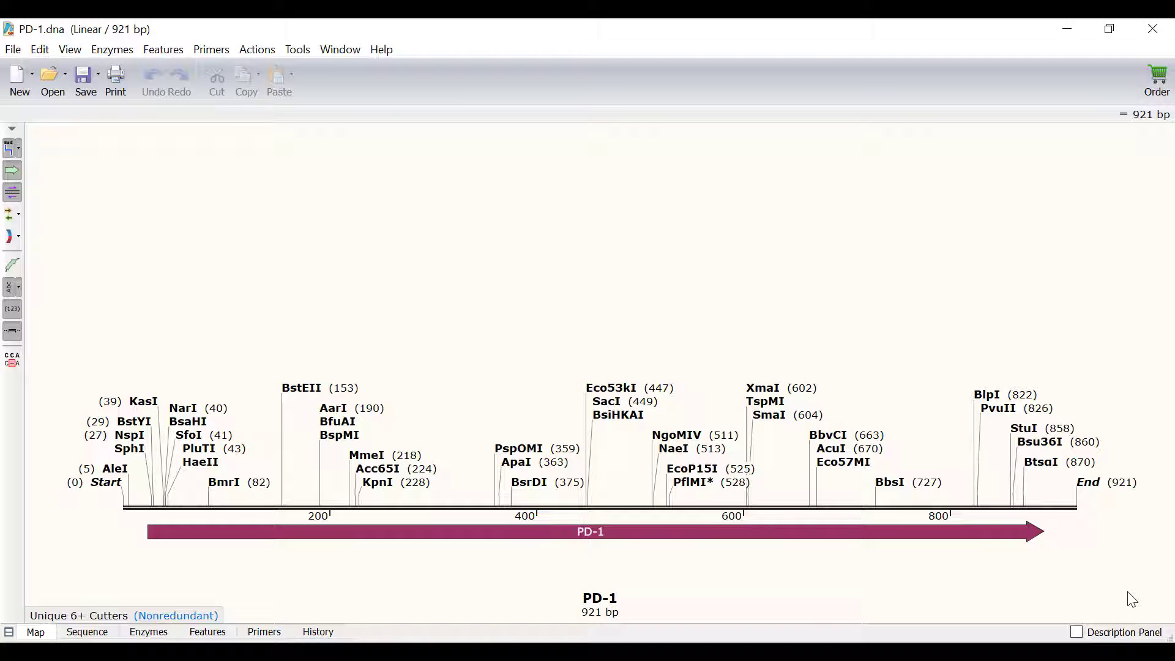
Select the PD-1 feature (25..891, 867 bp) on the PD-1.dna map
{"action": "left_click", "coordinate": [905, 536]}
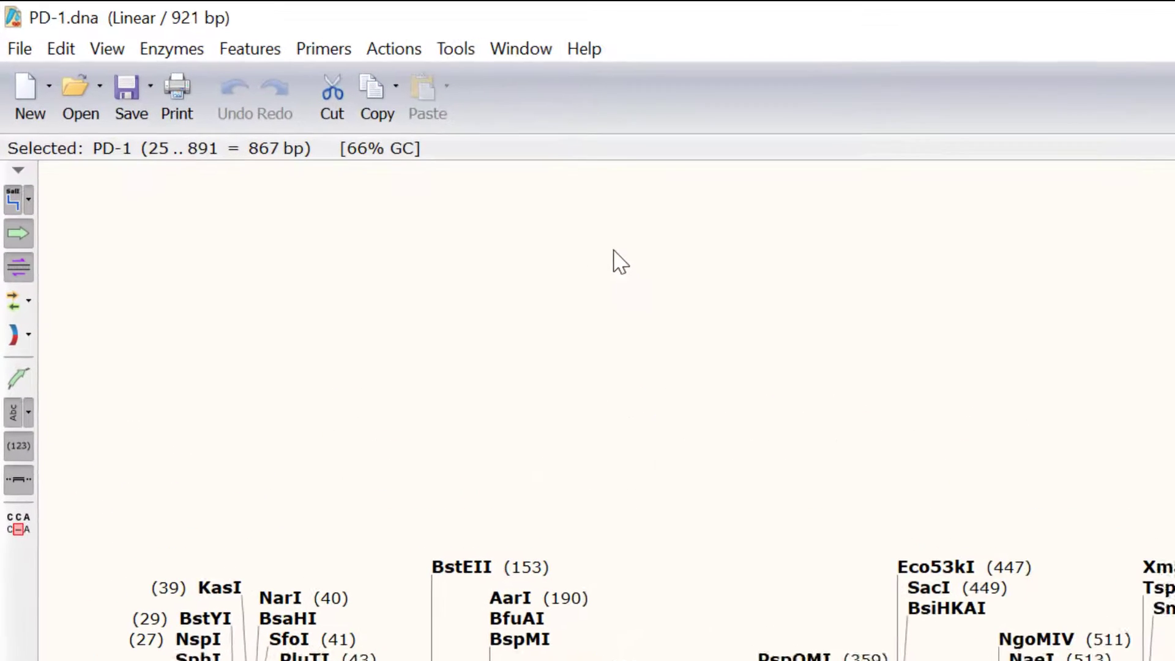
Start a Gateway BP cloning with PD-1.dna as the attB insert template
{"action": "left_click", "coordinate": [426, 49]}
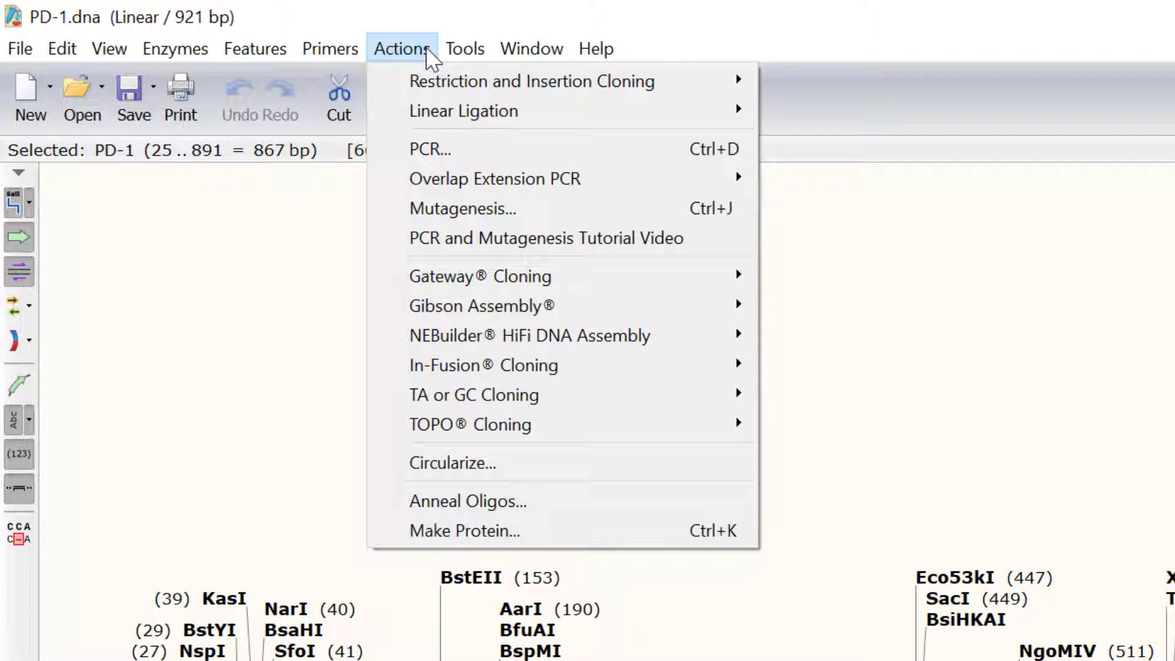
{"action": "mouse_move", "coordinate": [587, 281]}
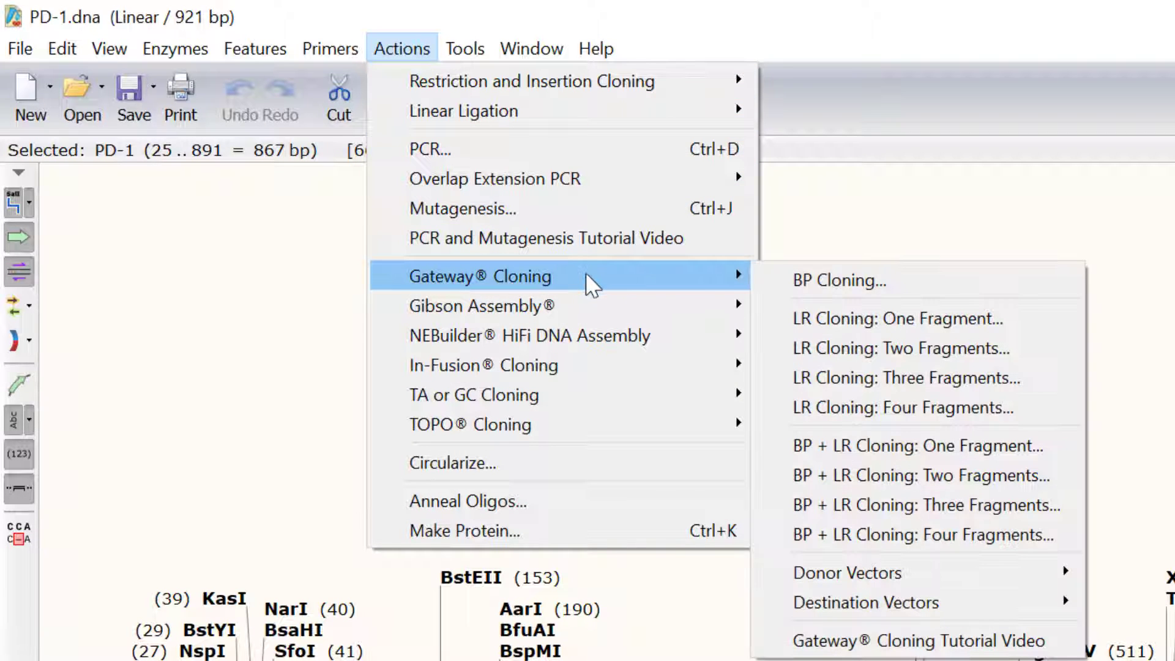
{"action": "left_click", "coordinate": [813, 281]}
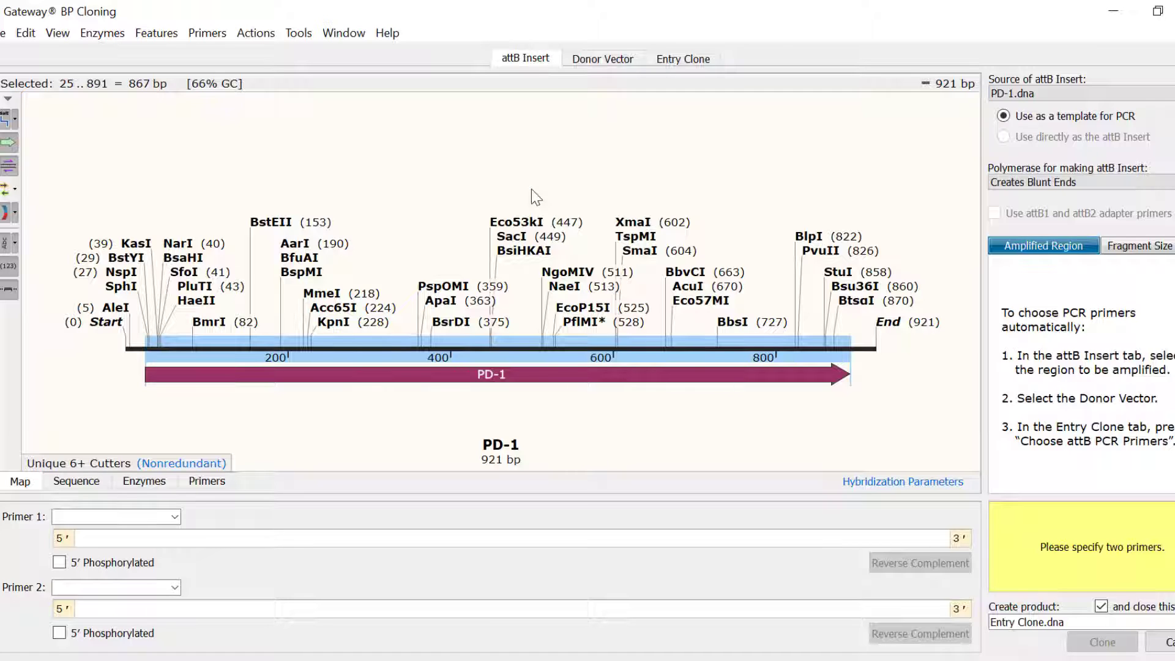
Select PD-1 bases 25..888, from the Met start codon to the last Leu, as the region to amplify
{"action": "left_click", "coordinate": [85, 477]}
{"action": "scroll", "coordinate": [263, 256], "scroll_direction": "up", "scroll_amount": 5}
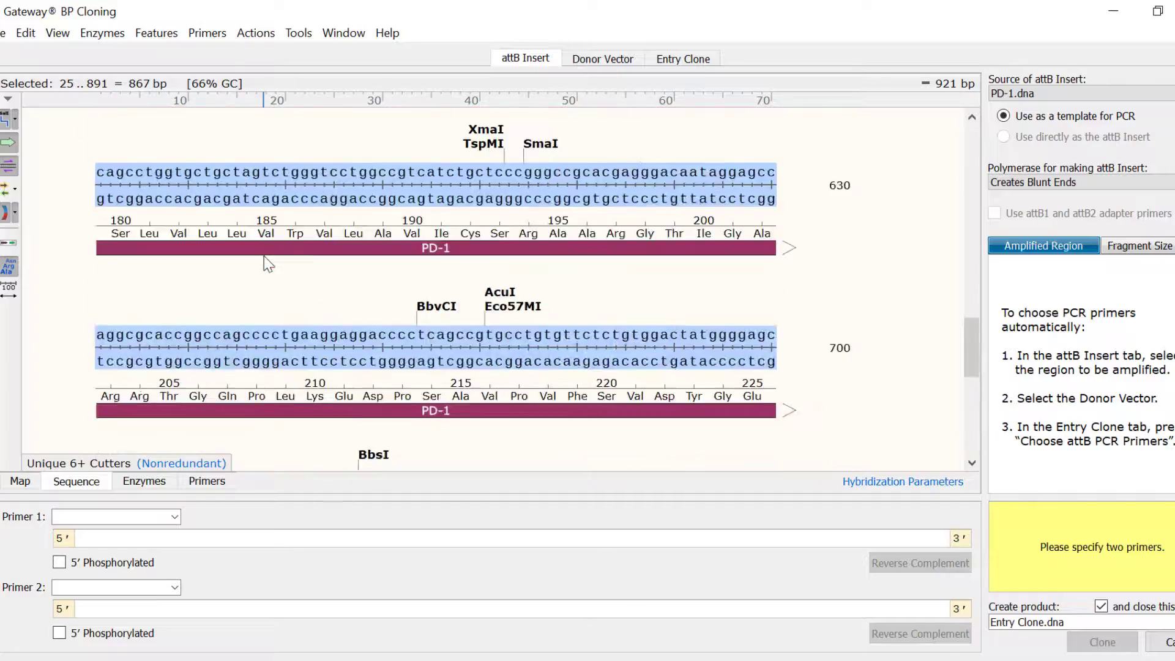
{"action": "scroll", "coordinate": [263, 255], "scroll_direction": "up", "scroll_amount": 10}
{"action": "left_click", "coordinate": [343, 254]}
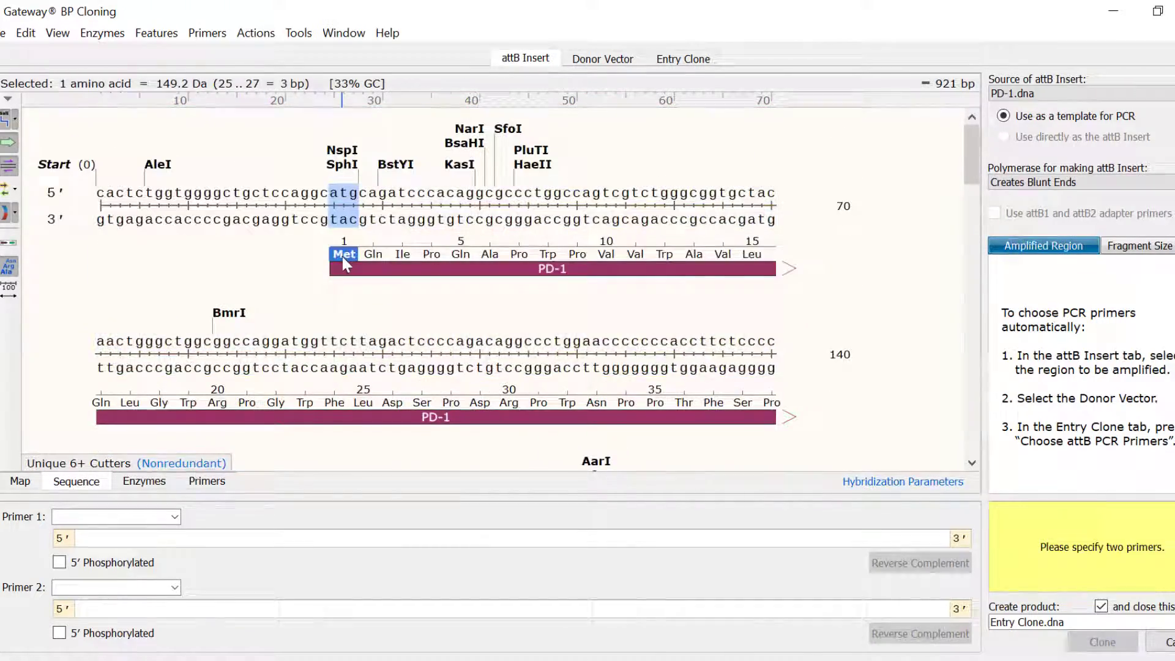
{"action": "scroll", "coordinate": [343, 256], "scroll_direction": "down", "scroll_amount": 15}
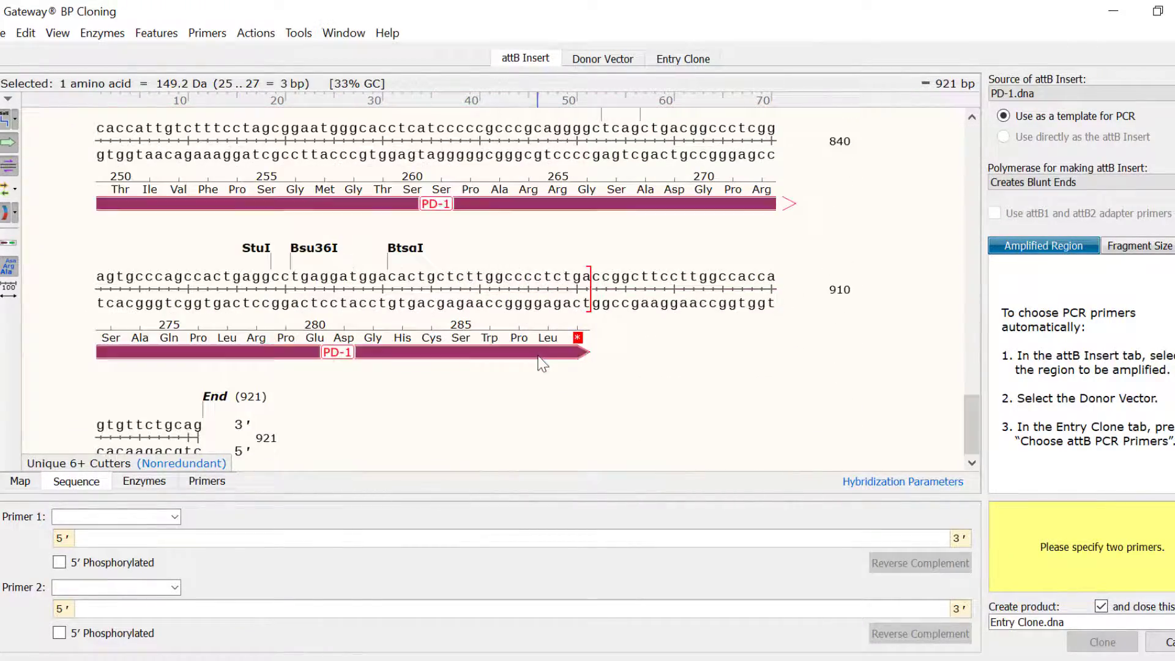
{"action": "left_click", "coordinate": [548, 337], "text": "shift"}
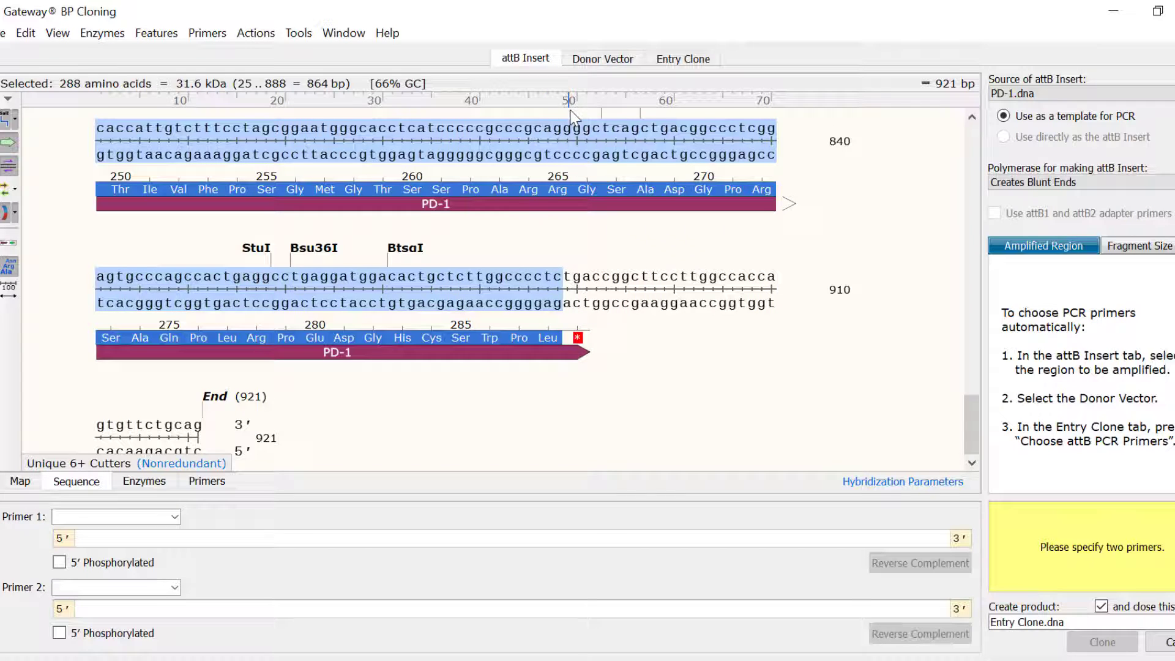
Choose pDONR™221 from the Standard Donor Vector list, then go back to the attB Insert settings
{"action": "left_click", "coordinate": [601, 59]}
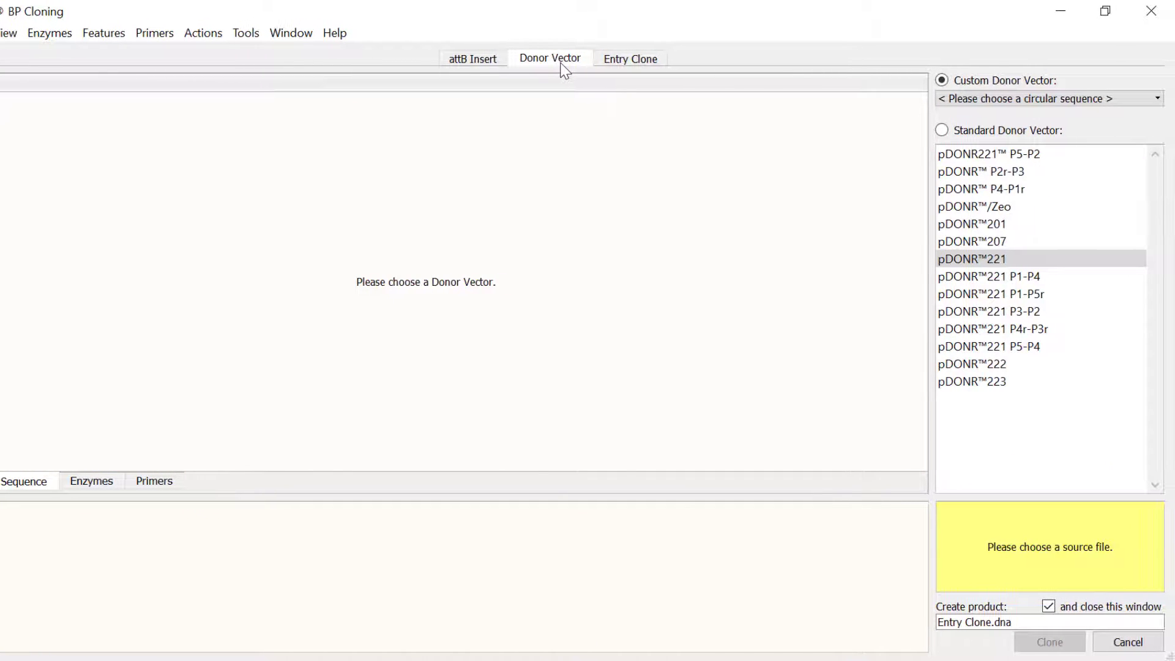
{"action": "left_click", "coordinate": [994, 107]}
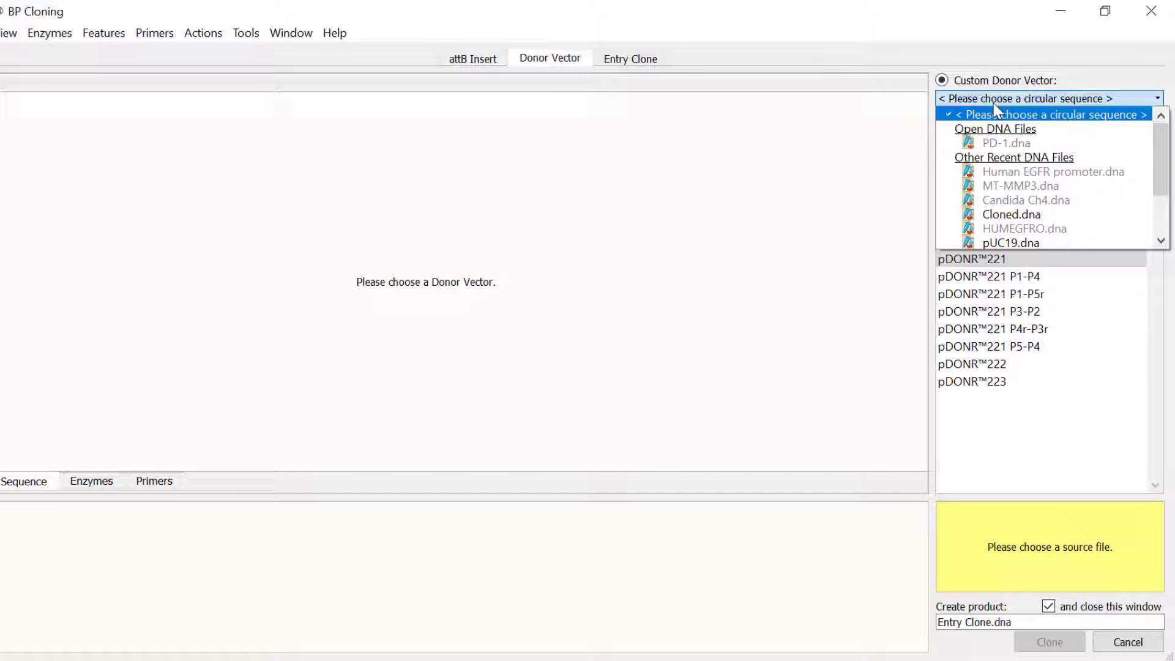
{"action": "left_click", "coordinate": [1042, 103]}
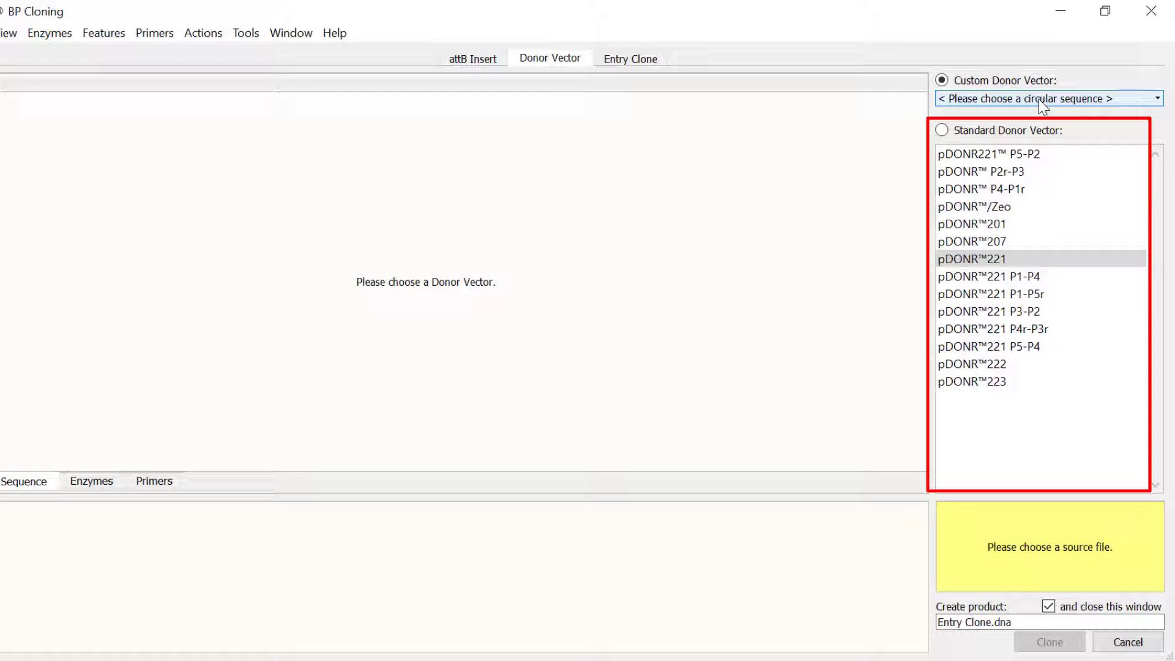
{"action": "left_click", "coordinate": [1008, 259]}
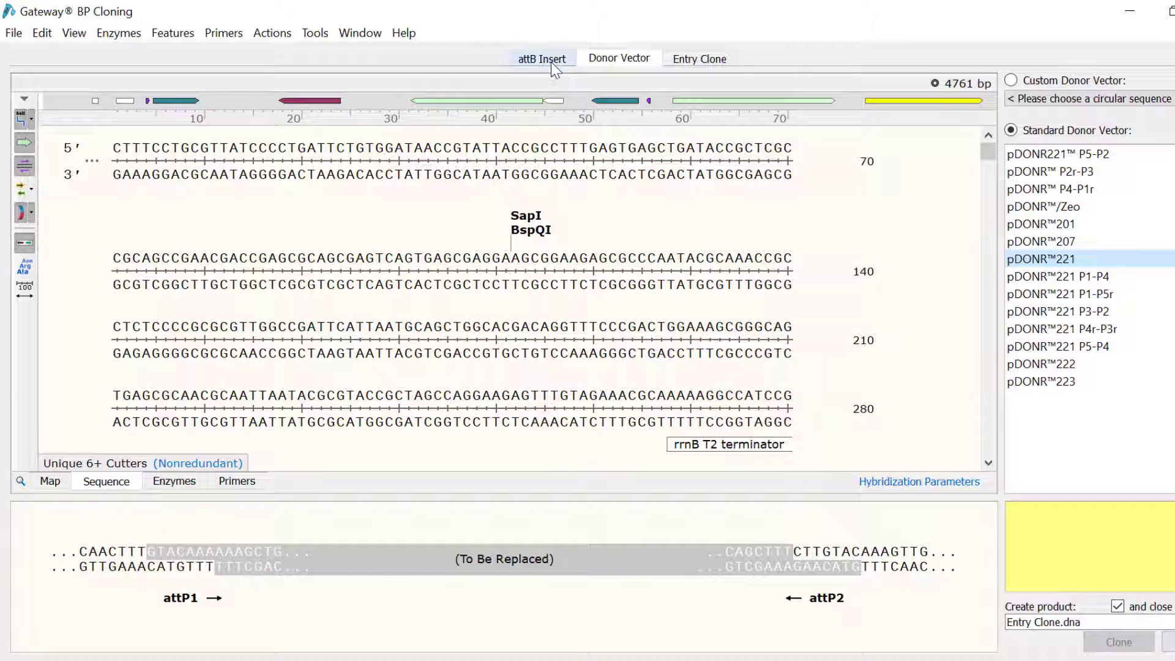
{"action": "left_click", "coordinate": [543, 59]}
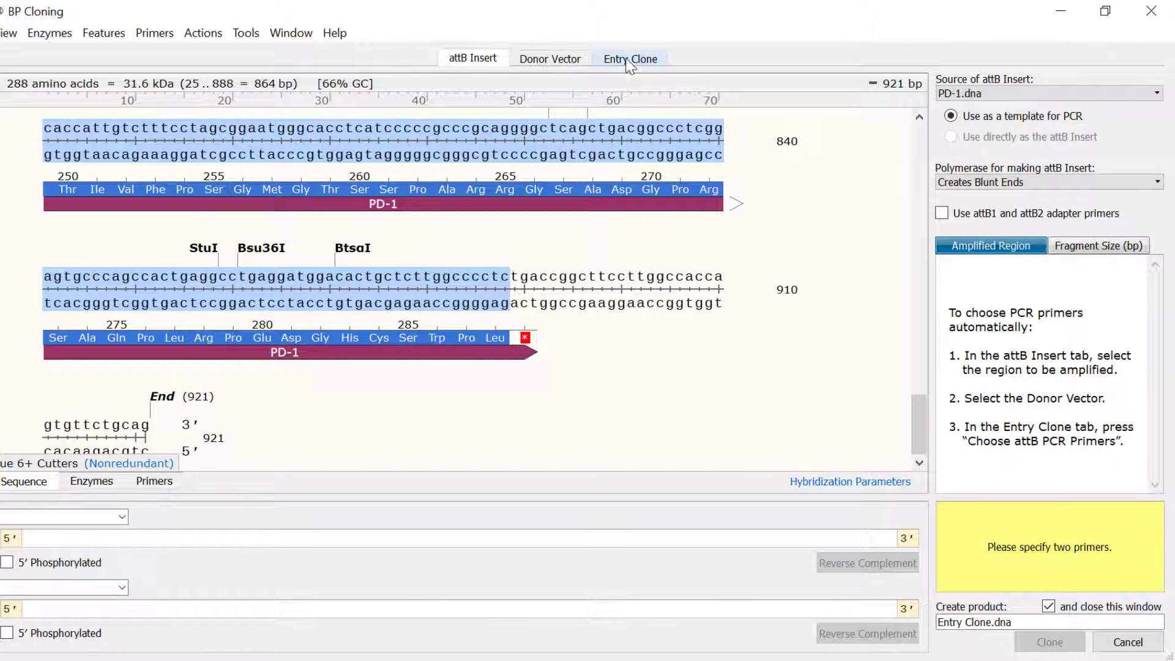
Design attB PCR primers for the PD-1 insert at a 60 °C Tm
{"action": "left_click", "coordinate": [628, 61]}
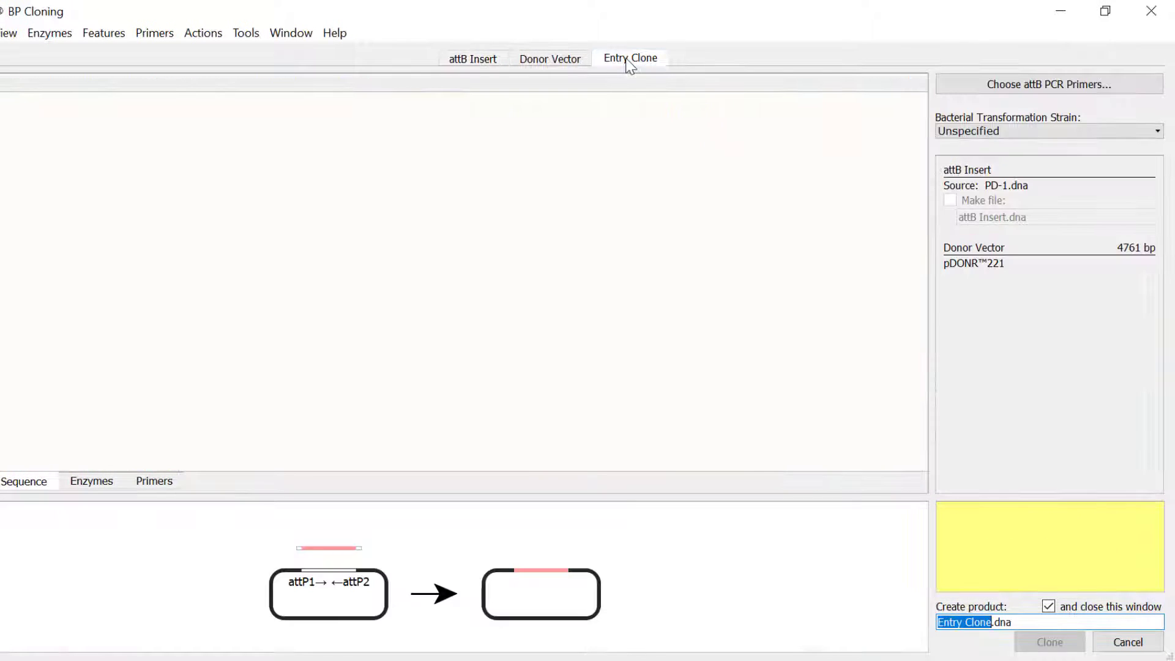
{"action": "left_click", "coordinate": [969, 94]}
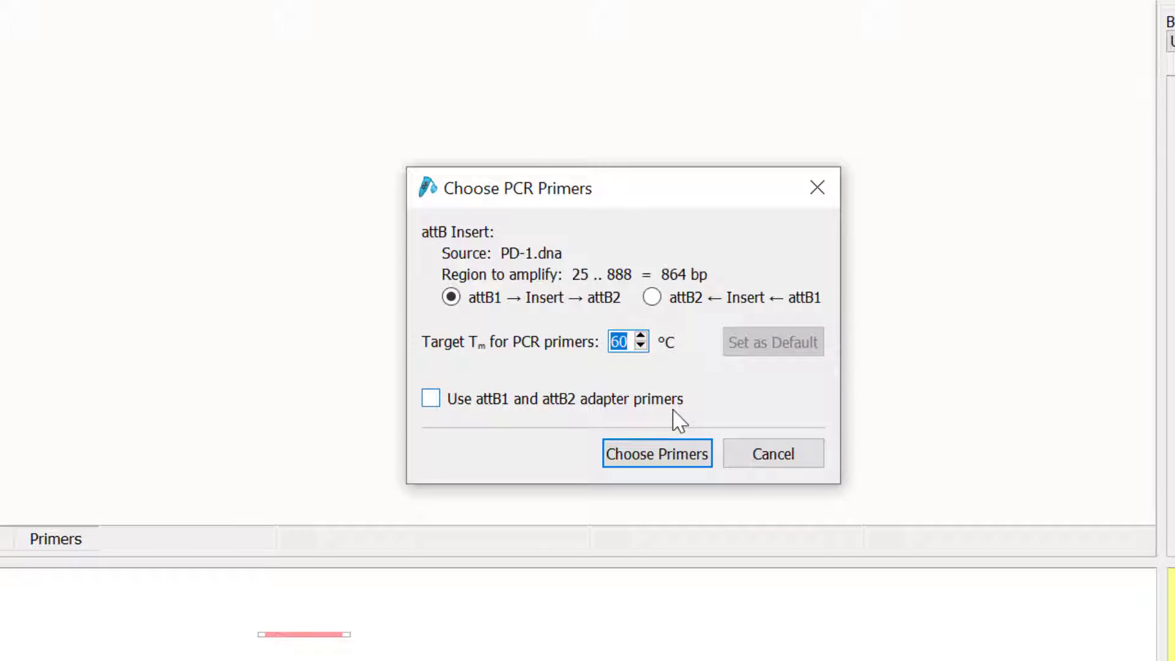
{"action": "left_click", "coordinate": [652, 454]}
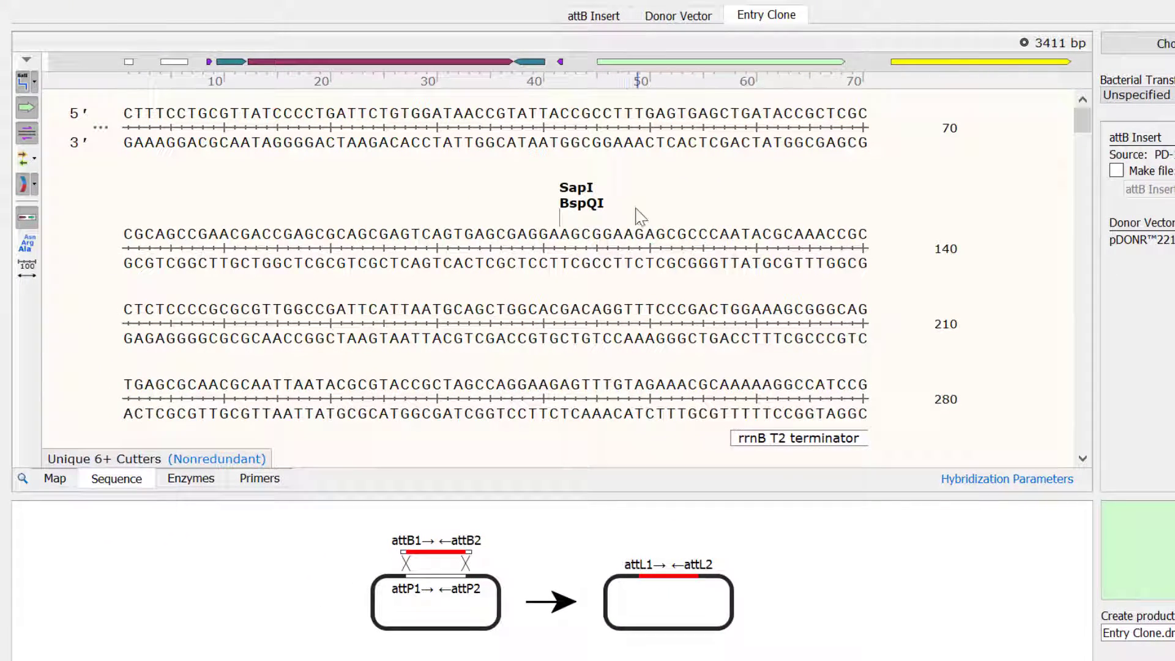
{"action": "left_click", "coordinate": [594, 17]}
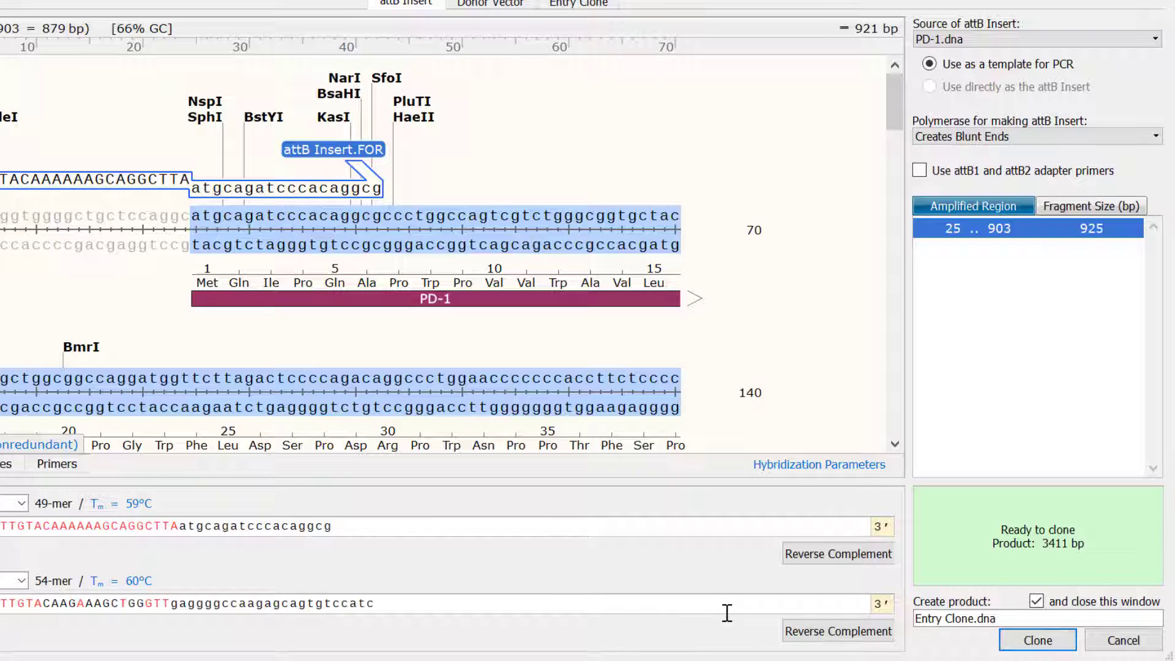
Name the product 'PD-1 Entry Clone' and create the 3411 bp entry clone
{"action": "left_click", "coordinate": [939, 618]}
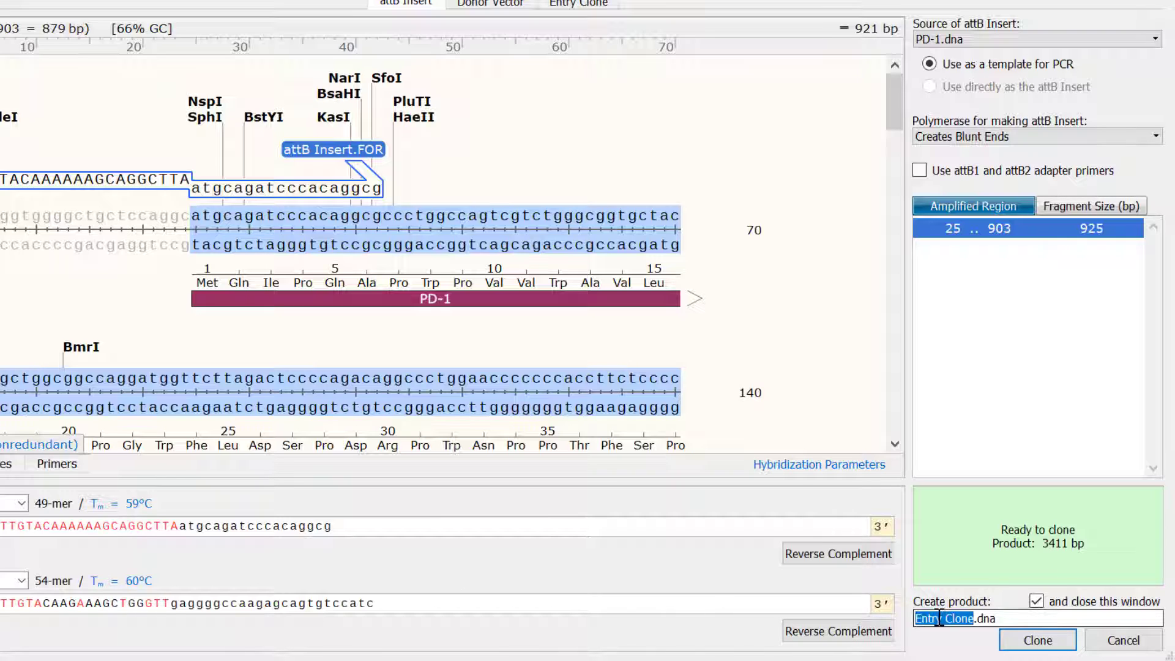
{"action": "type", "text": "PD-1 Entry Clo"}
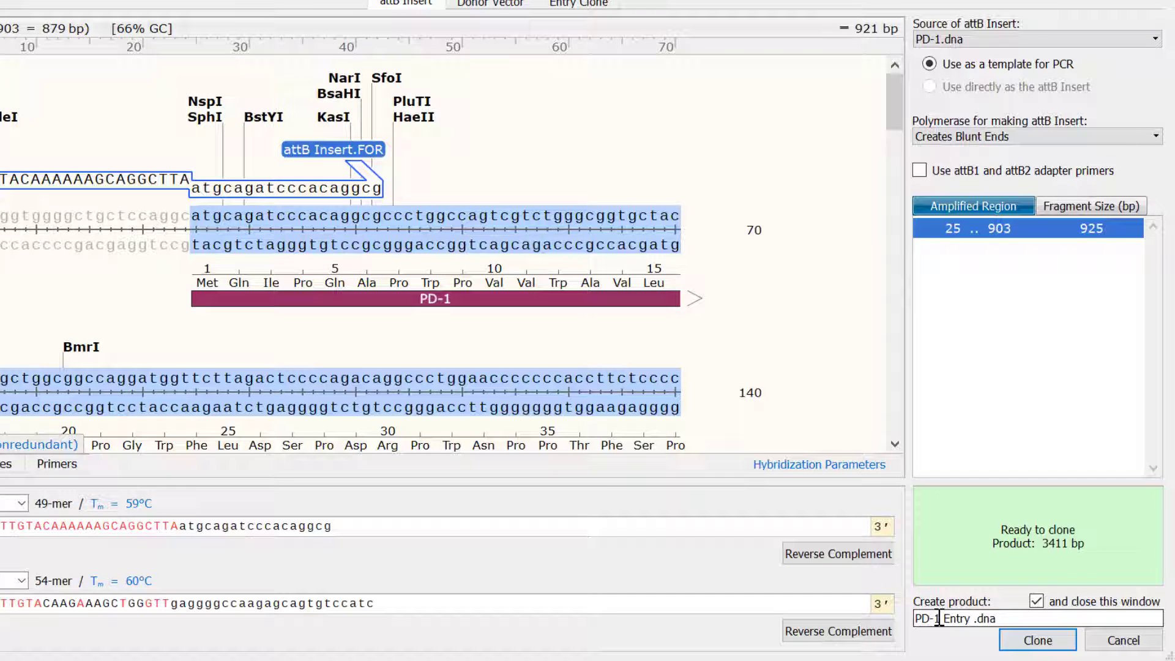
{"action": "type", "text": "ne"}
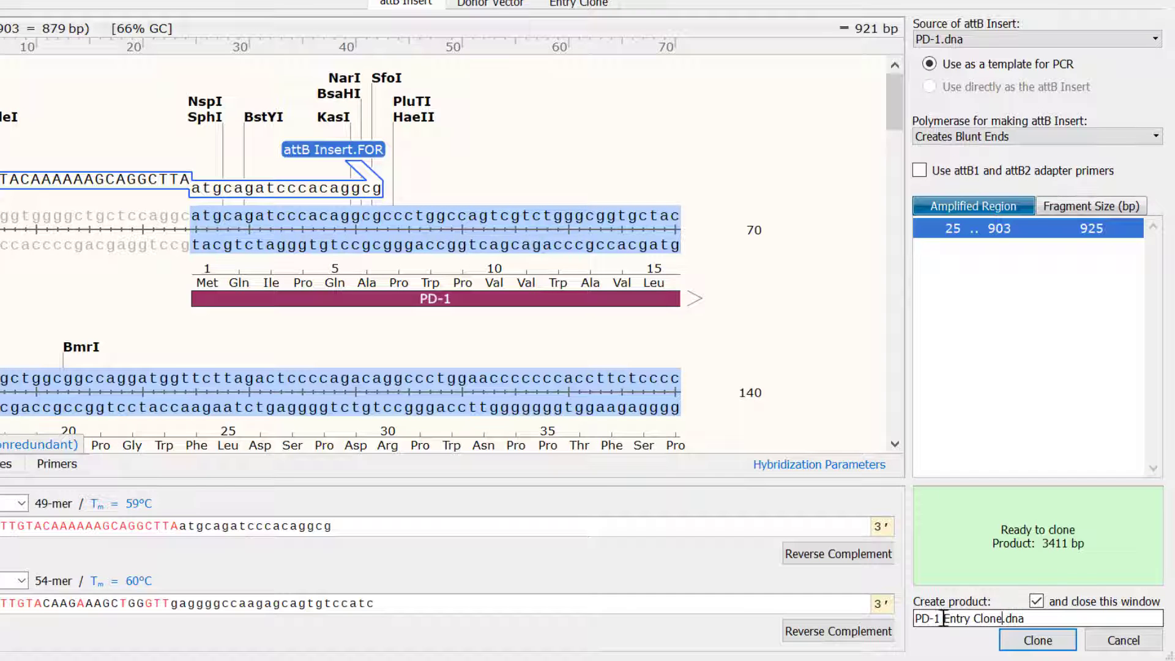
{"action": "left_click", "coordinate": [1014, 640]}
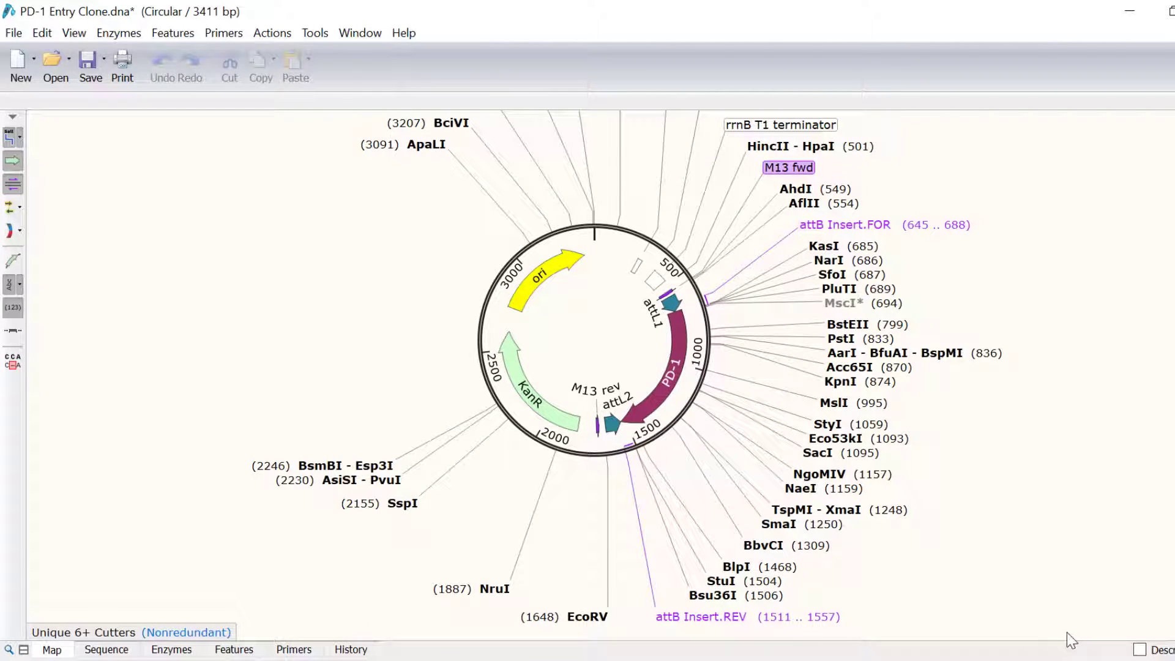
Show PD-1 Entry Clone's history: BP cloning of pDONR™221 with the 925 bp attB insert
{"action": "left_click", "coordinate": [351, 649]}
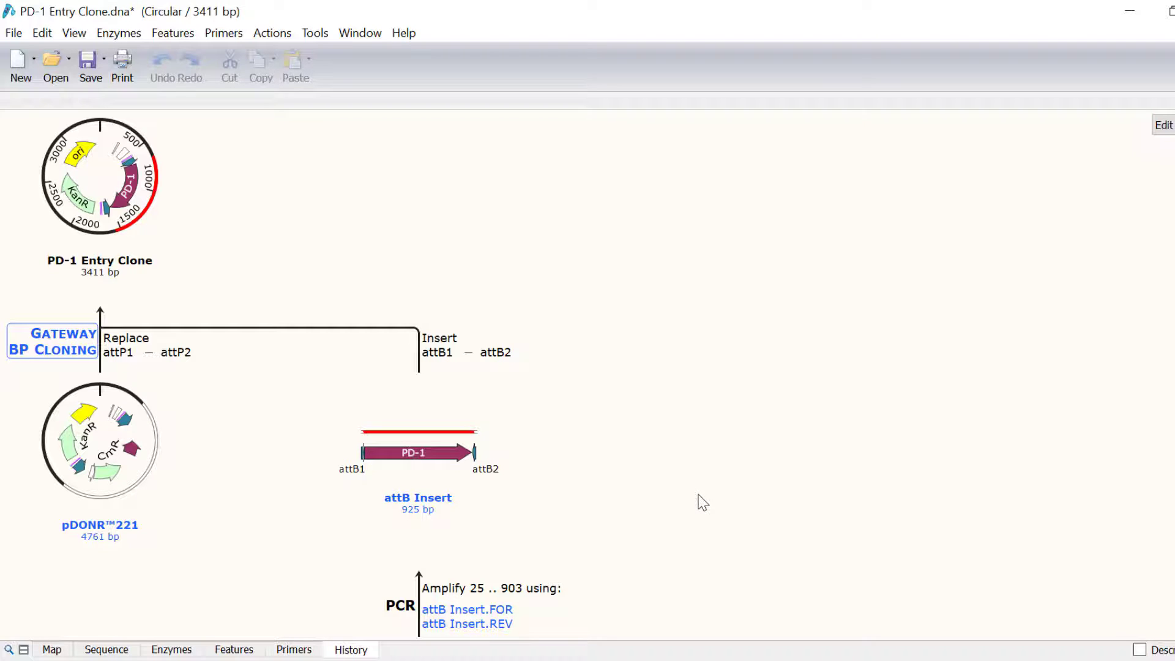
Start a one-fragment LR cloning of PD-1 Entry Clone into pcDNA6.2/C-EmGFP-DEST
{"action": "left_click", "coordinate": [283, 37]}
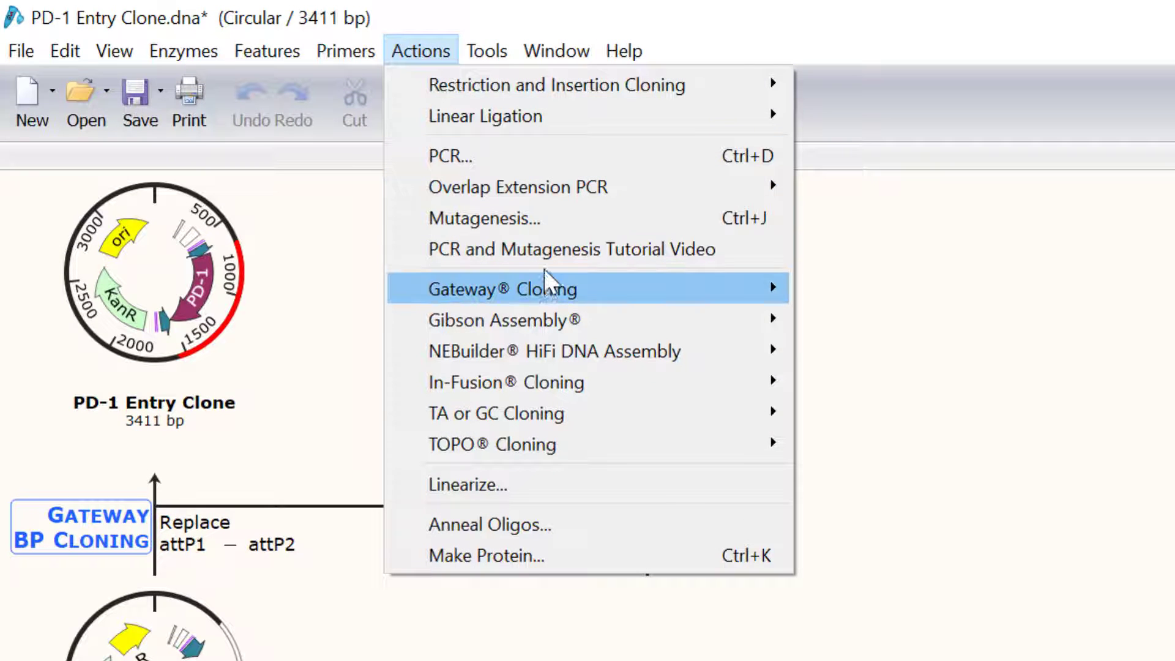
{"action": "mouse_move", "coordinate": [766, 286]}
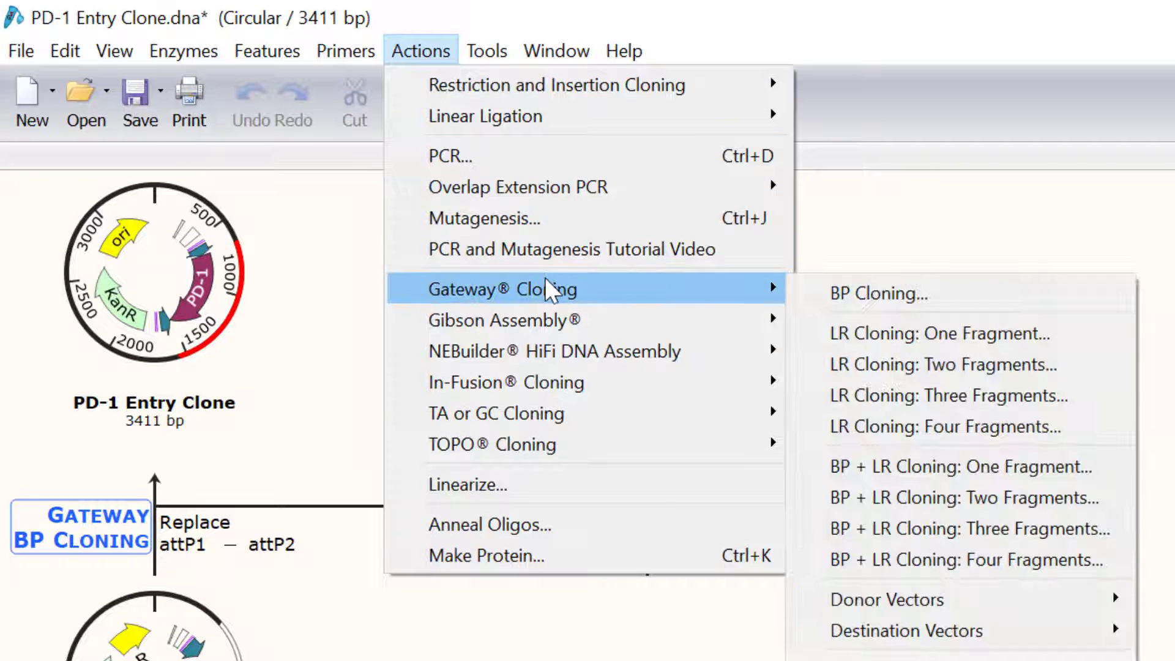
{"action": "left_click", "coordinate": [1049, 327]}
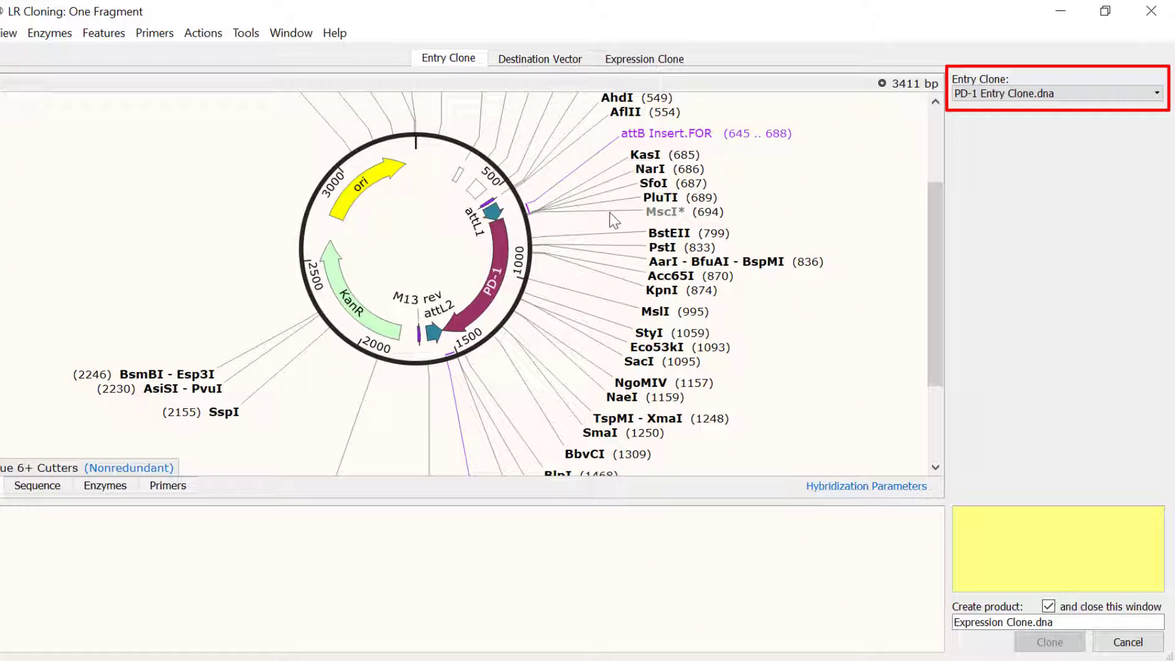
{"action": "left_click", "coordinate": [1007, 97]}
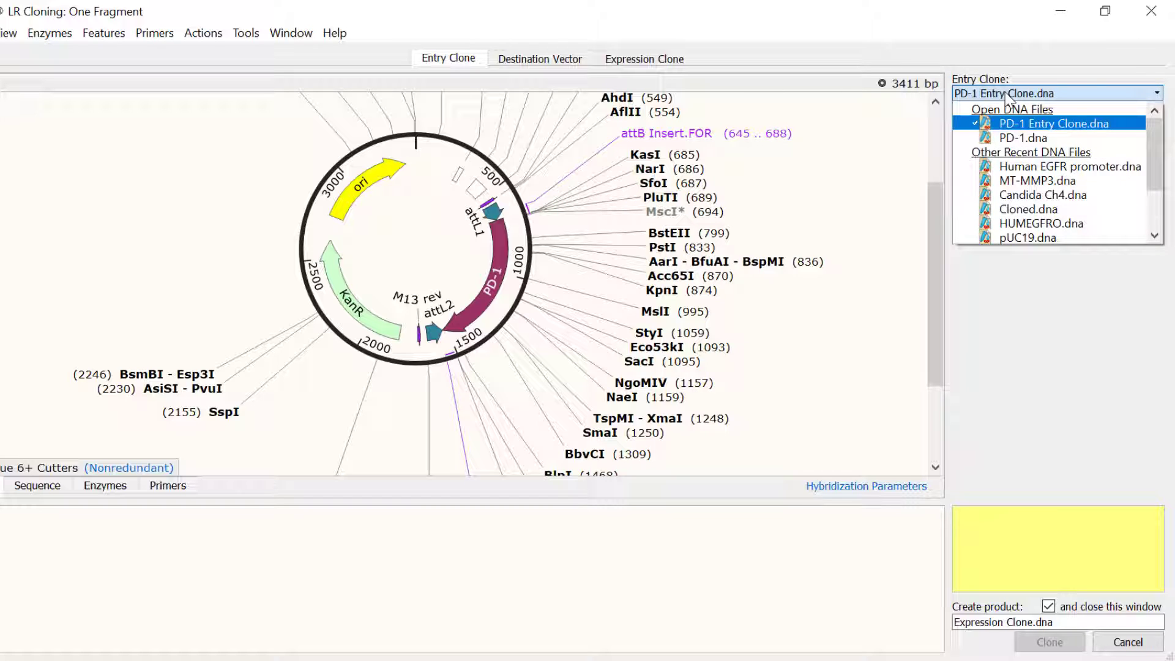
{"action": "left_click", "coordinate": [1008, 96]}
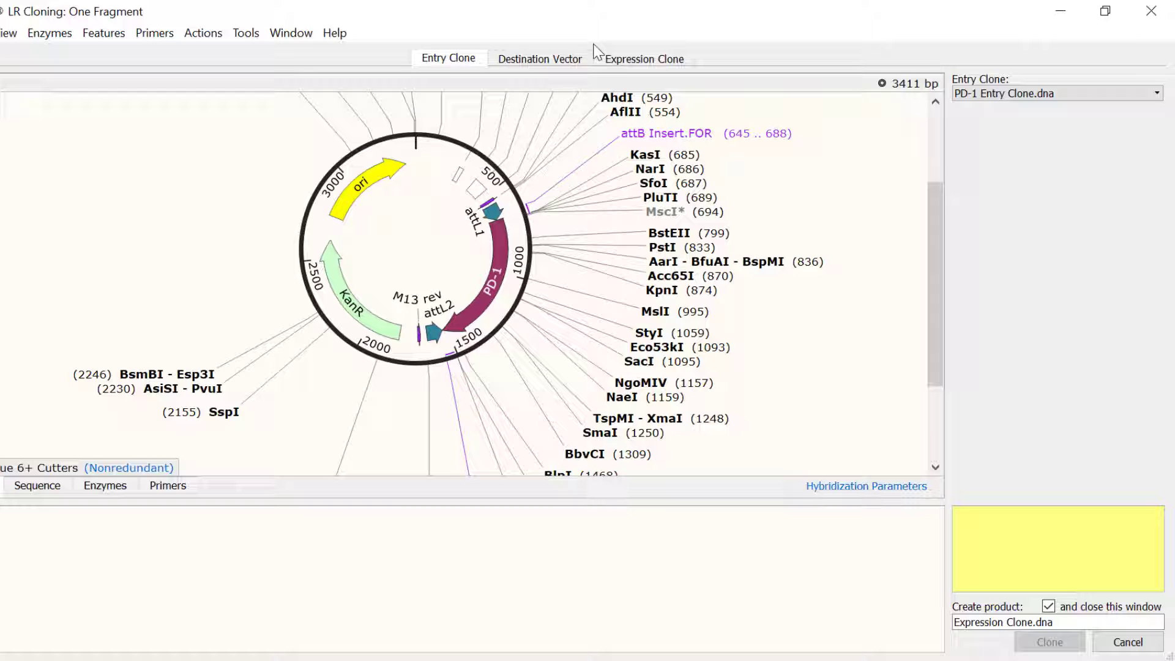
{"action": "left_click", "coordinate": [564, 62]}
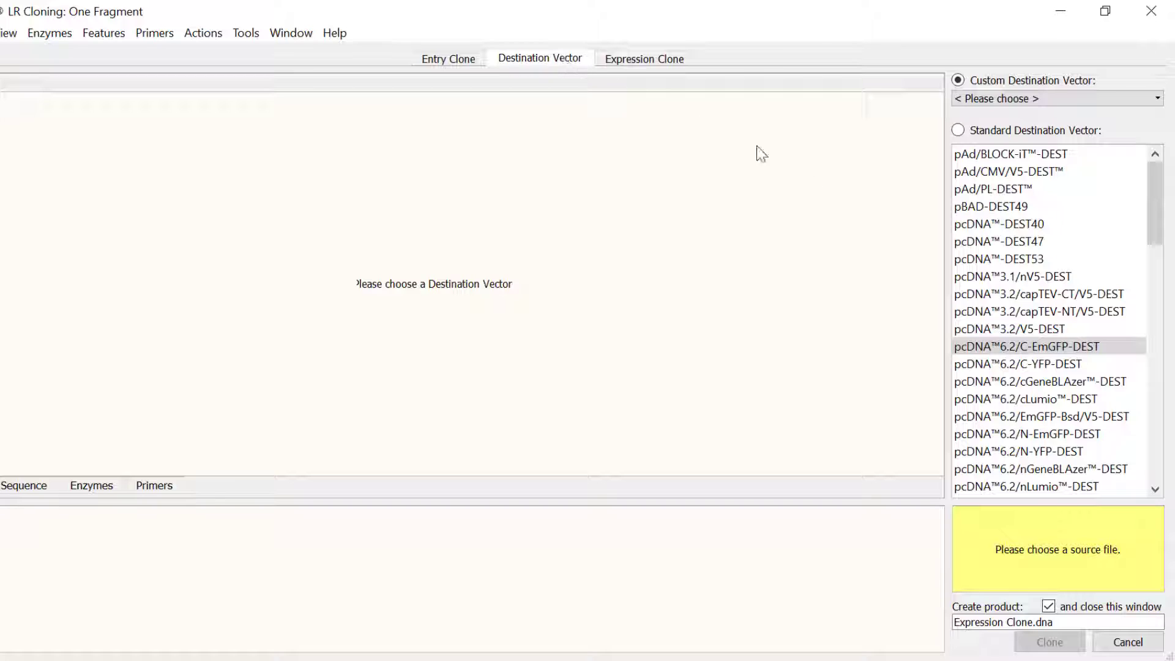
{"action": "left_click", "coordinate": [1105, 352]}
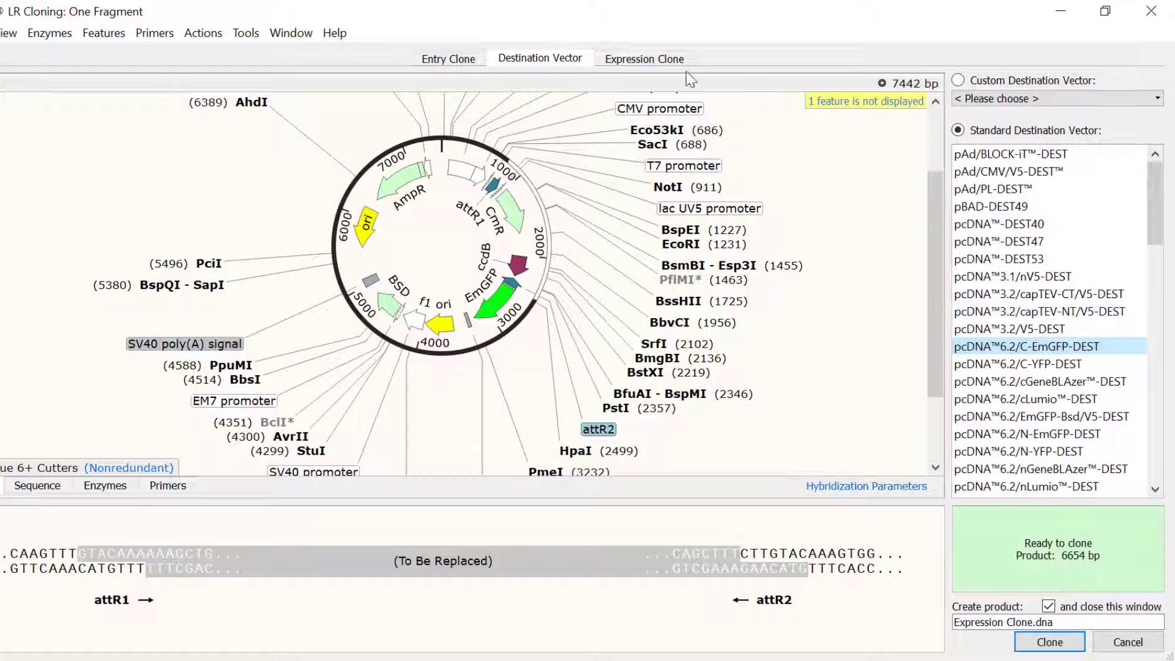
Preview the 6654 bp expression clone and name it 'PD-1 Expression Clone'
{"action": "left_click", "coordinate": [674, 62]}
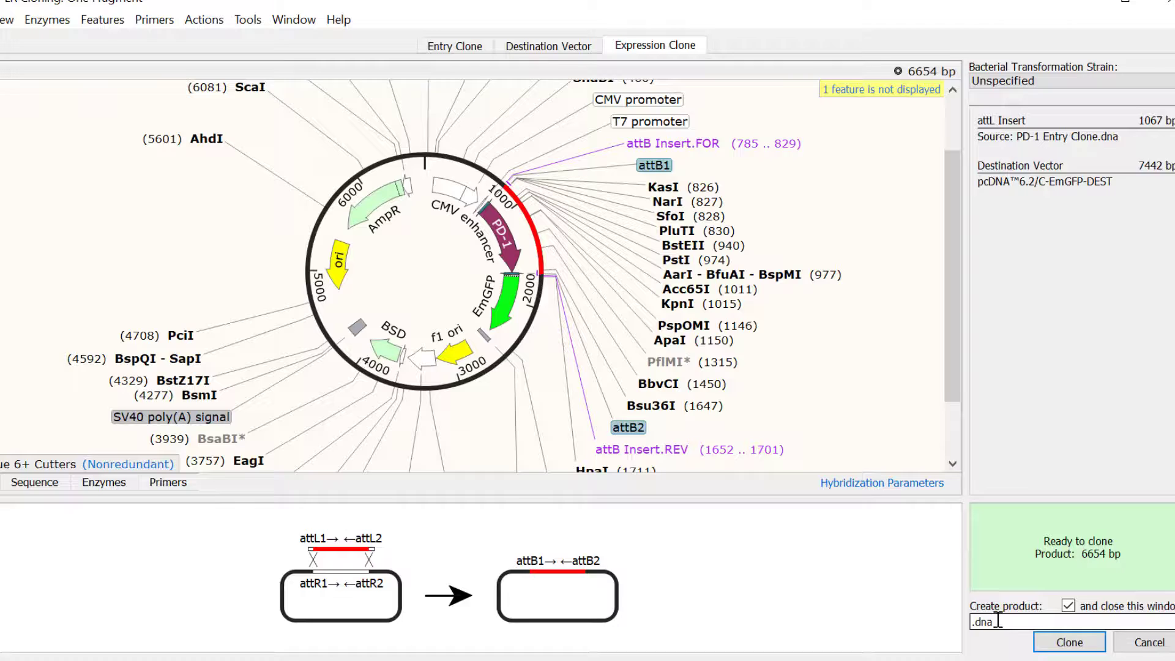
{"action": "type", "text": "PD-1 Expression Clone"}
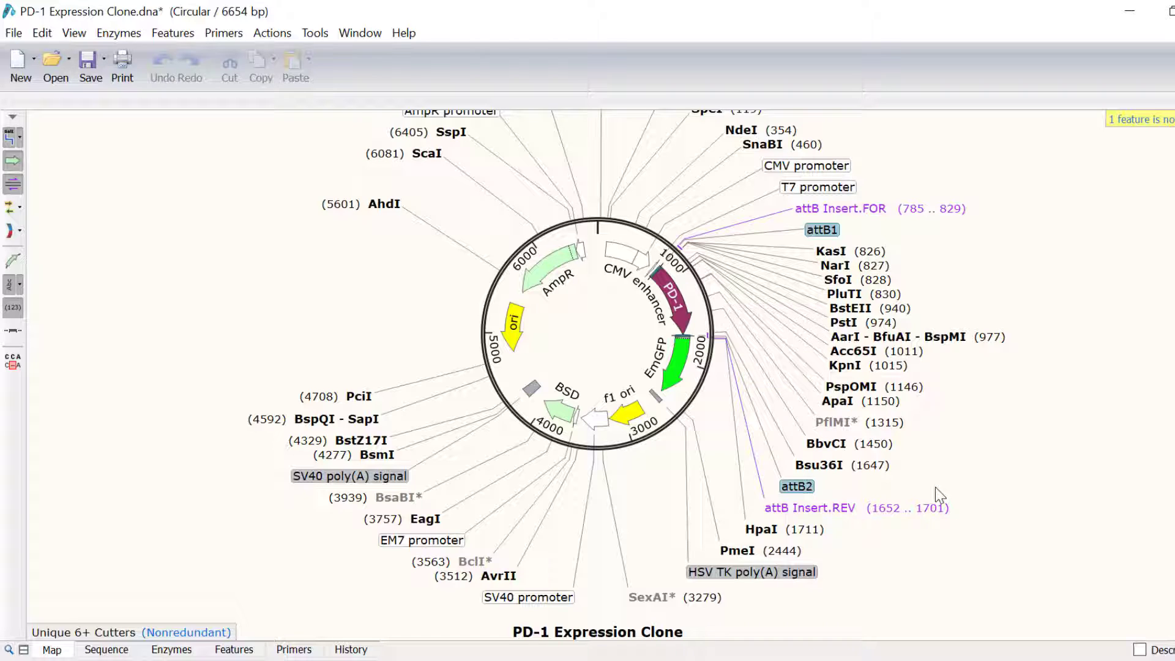
Bring PD-1.dna to the front and start a one-fragment BP + LR cloning
{"action": "left_click", "coordinate": [360, 32]}
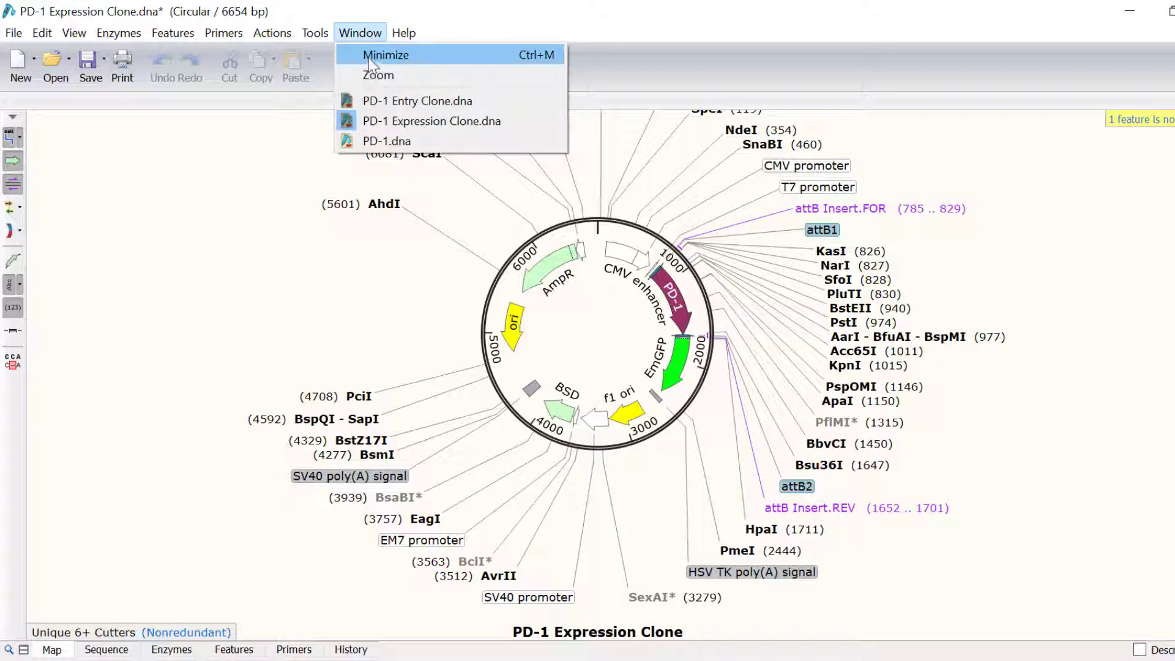
{"action": "left_click", "coordinate": [373, 140]}
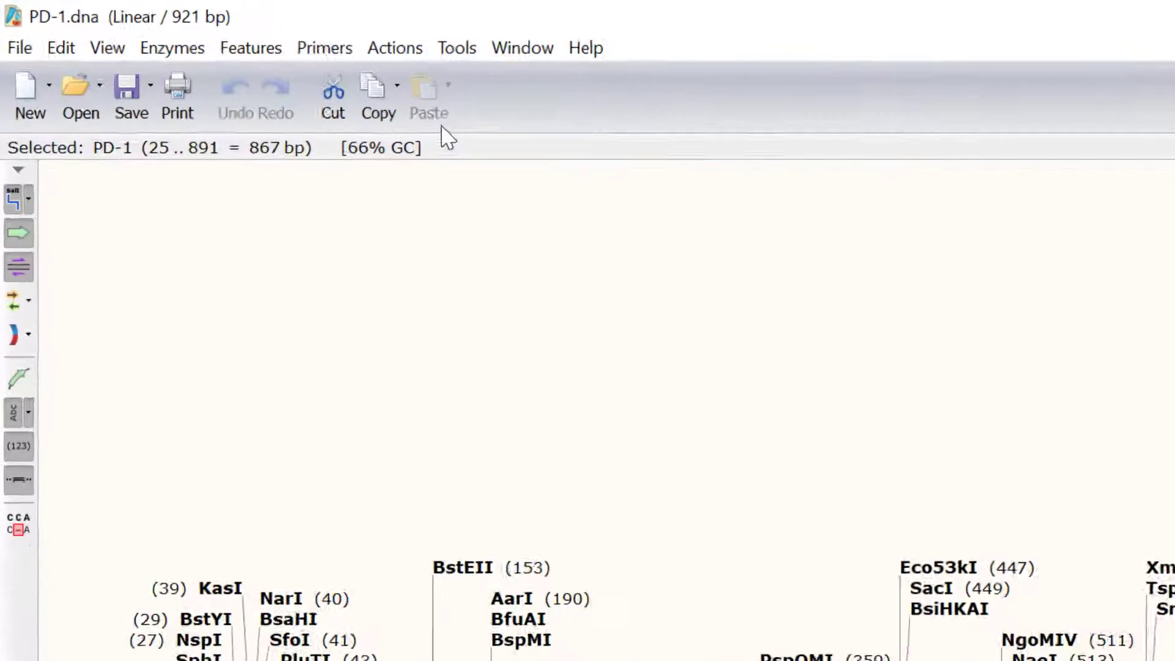
{"action": "left_click", "coordinate": [407, 51]}
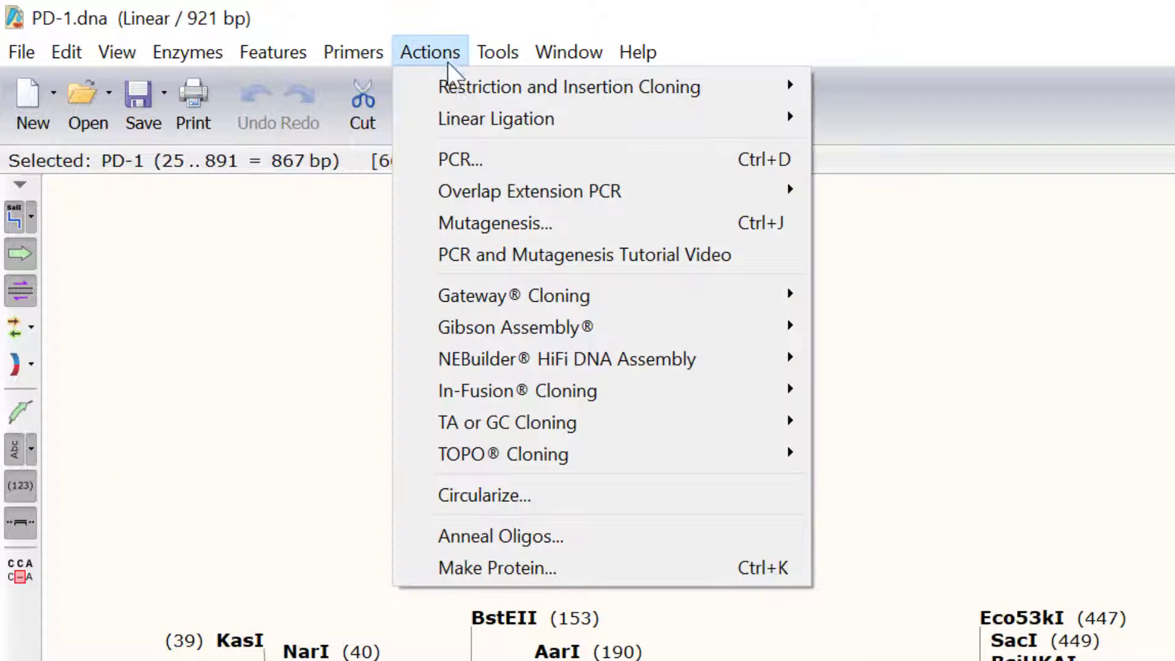
{"action": "mouse_move", "coordinate": [527, 297]}
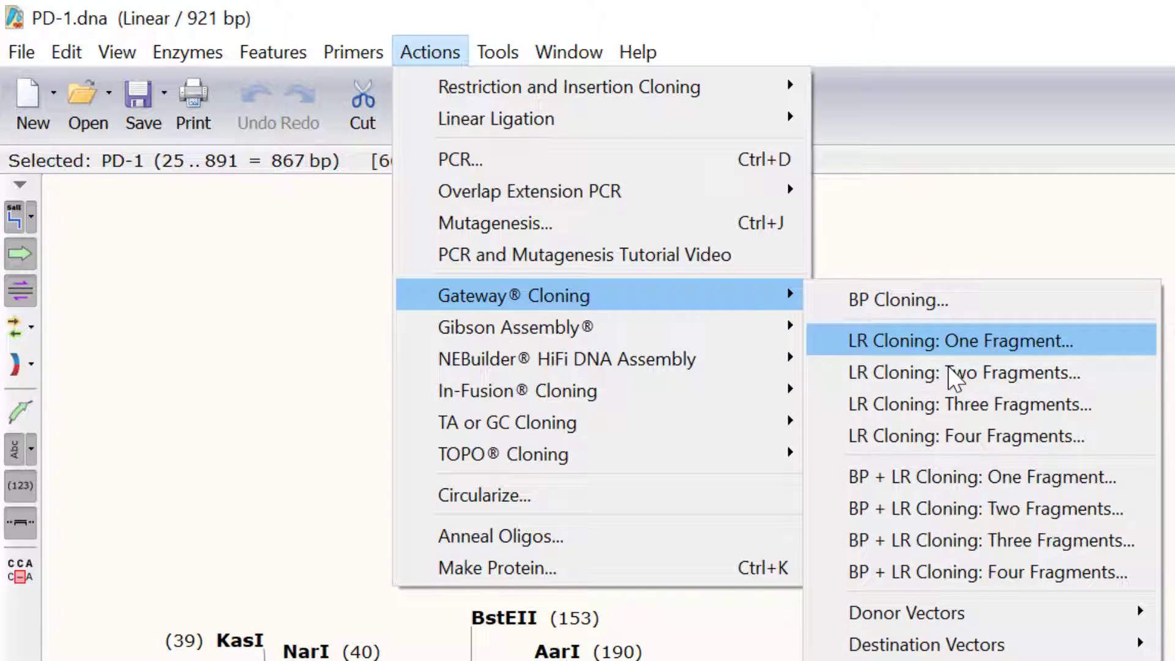
{"action": "left_click", "coordinate": [1130, 476]}
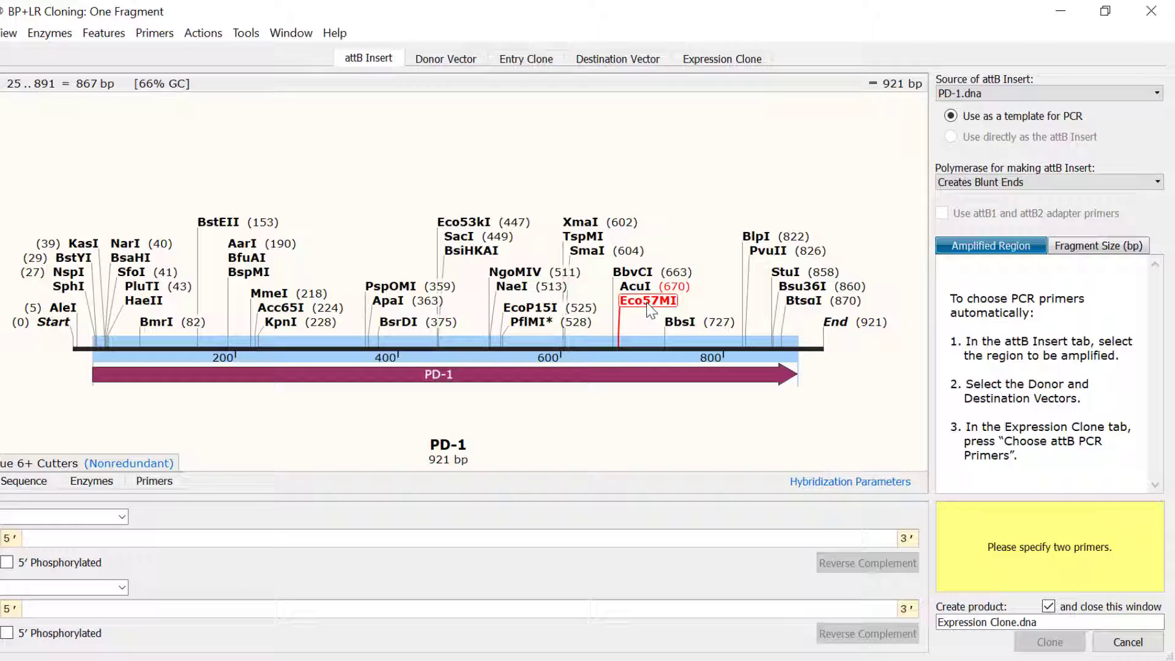
Select PD-1 bases 25–888, Met start codon to final Leu, as the region to amplify
{"action": "left_click", "coordinate": [23, 481]}
{"action": "scroll", "coordinate": [292, 281], "scroll_direction": "up", "scroll_amount": 10}
{"action": "scroll", "coordinate": [292, 282], "scroll_direction": "up", "scroll_amount": 8}
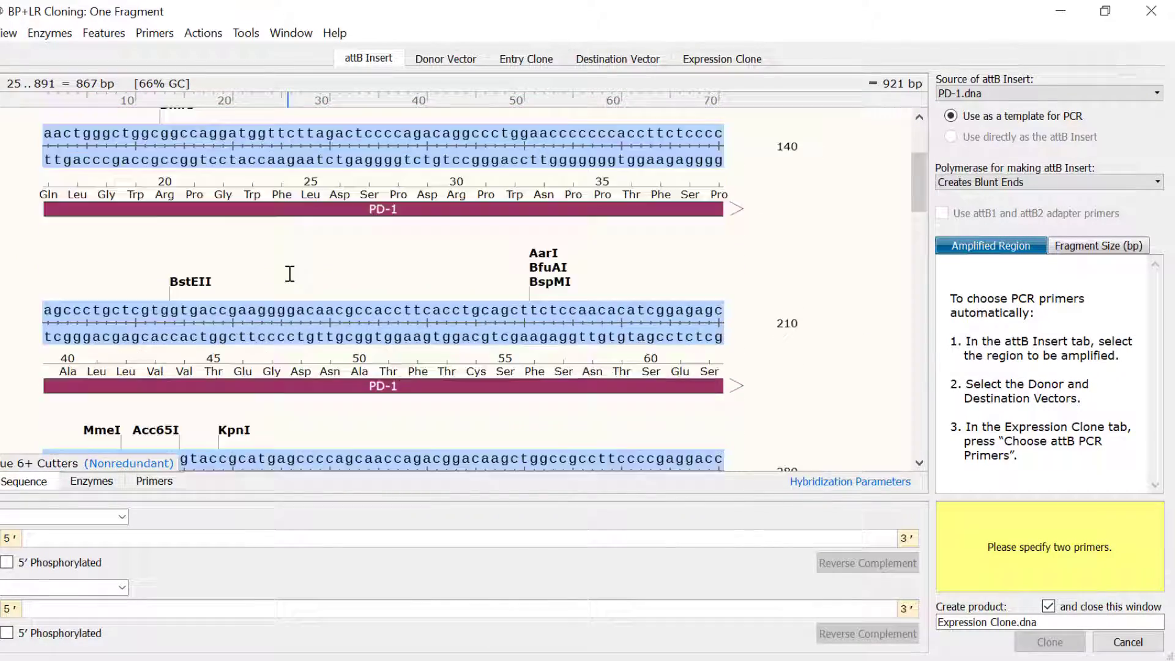
{"action": "left_click", "coordinate": [294, 265]}
{"action": "scroll", "coordinate": [294, 263], "scroll_direction": "down", "scroll_amount": 7}
{"action": "scroll", "coordinate": [292, 263], "scroll_direction": "down", "scroll_amount": 12}
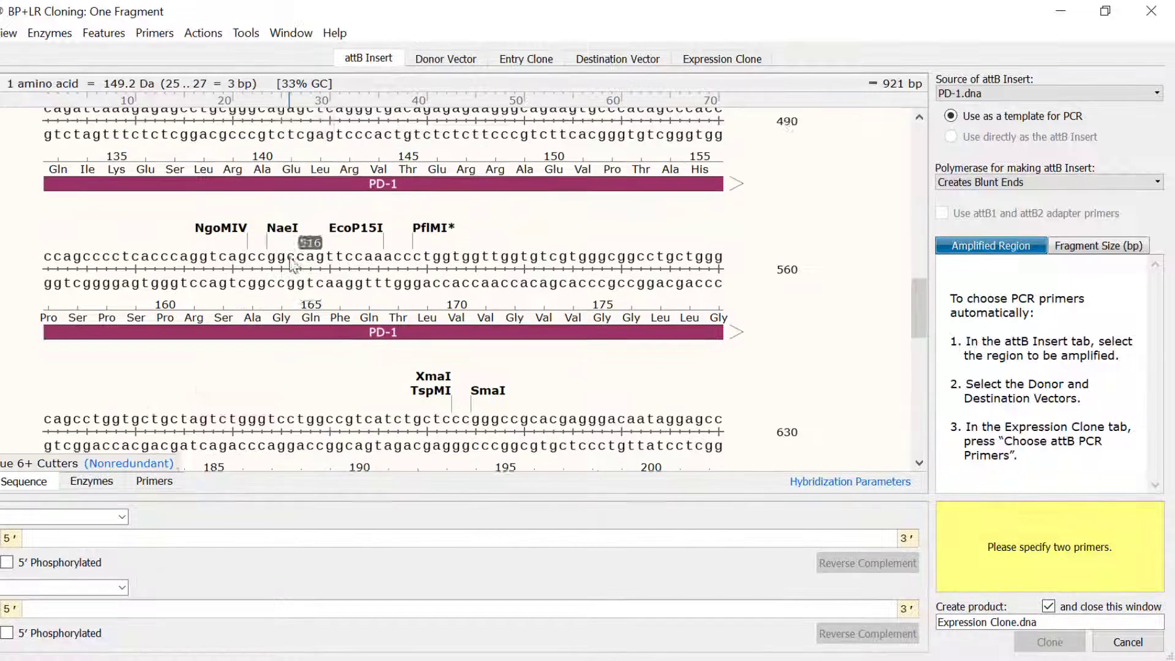
{"action": "left_click", "coordinate": [489, 336], "text": "shift"}
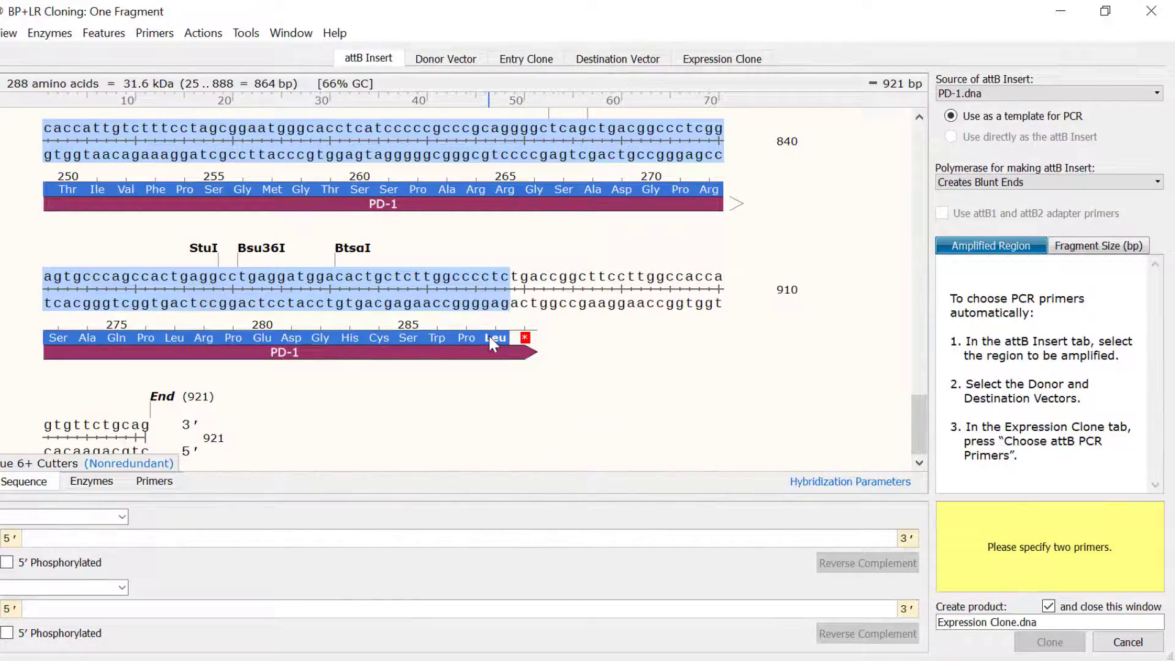
Use pDONR221 as donor vector and pcDNA6.2/C-EmGFP-DEST as destination vector
{"action": "left_click", "coordinate": [446, 59]}
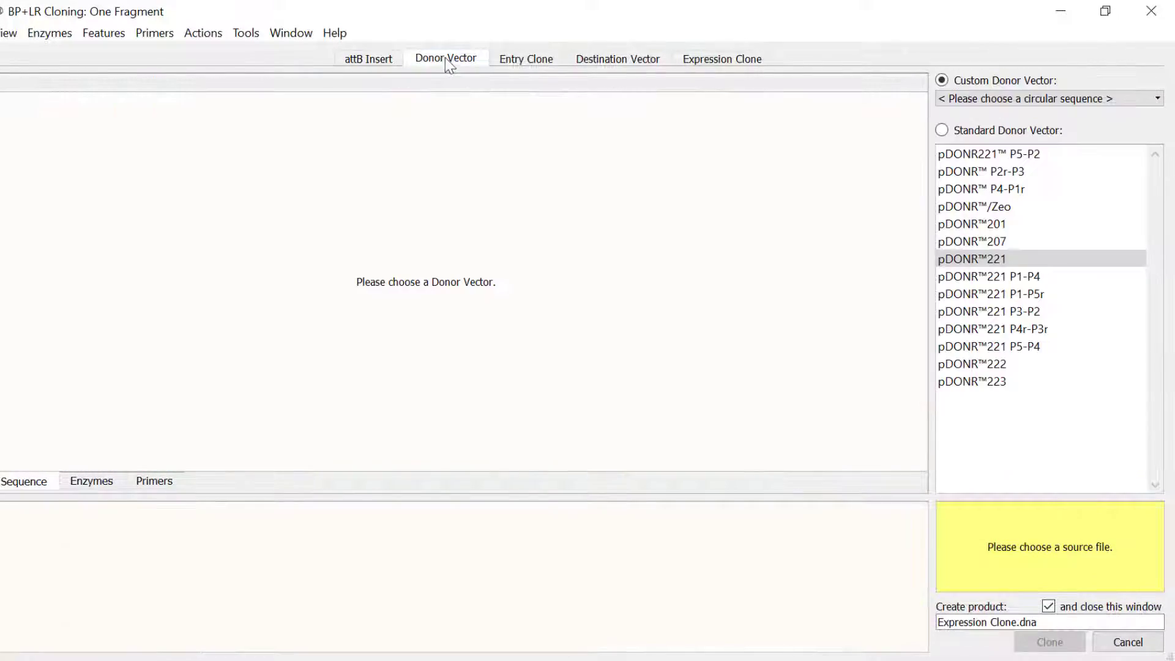
{"action": "left_click", "coordinate": [1028, 263]}
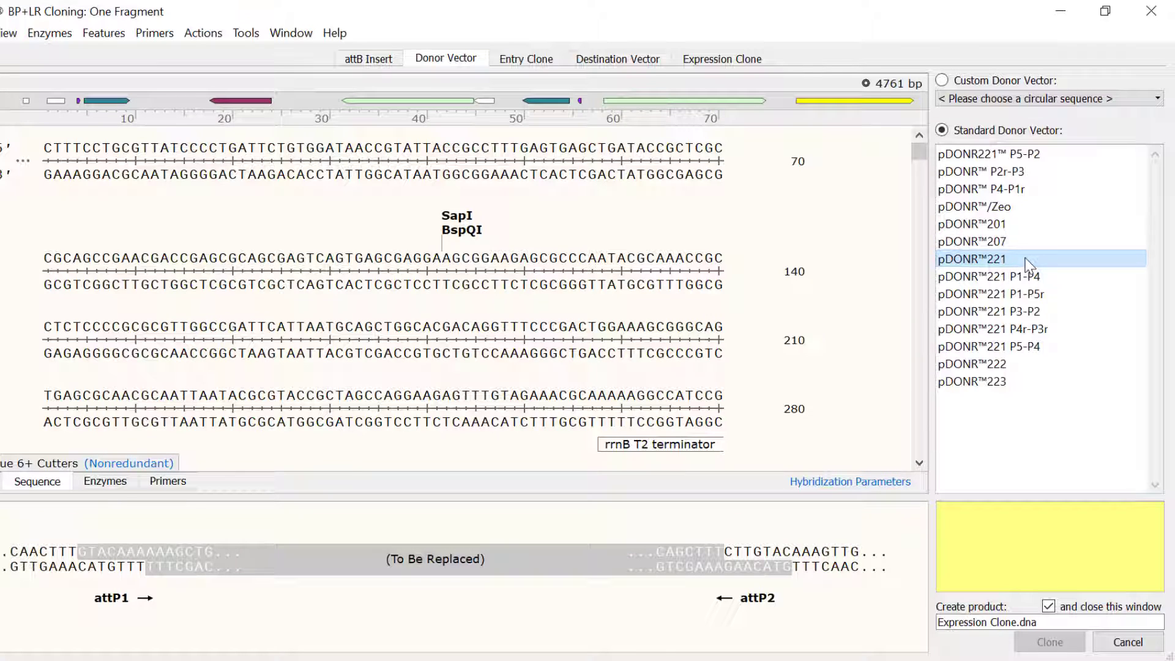
{"action": "left_click", "coordinate": [609, 64]}
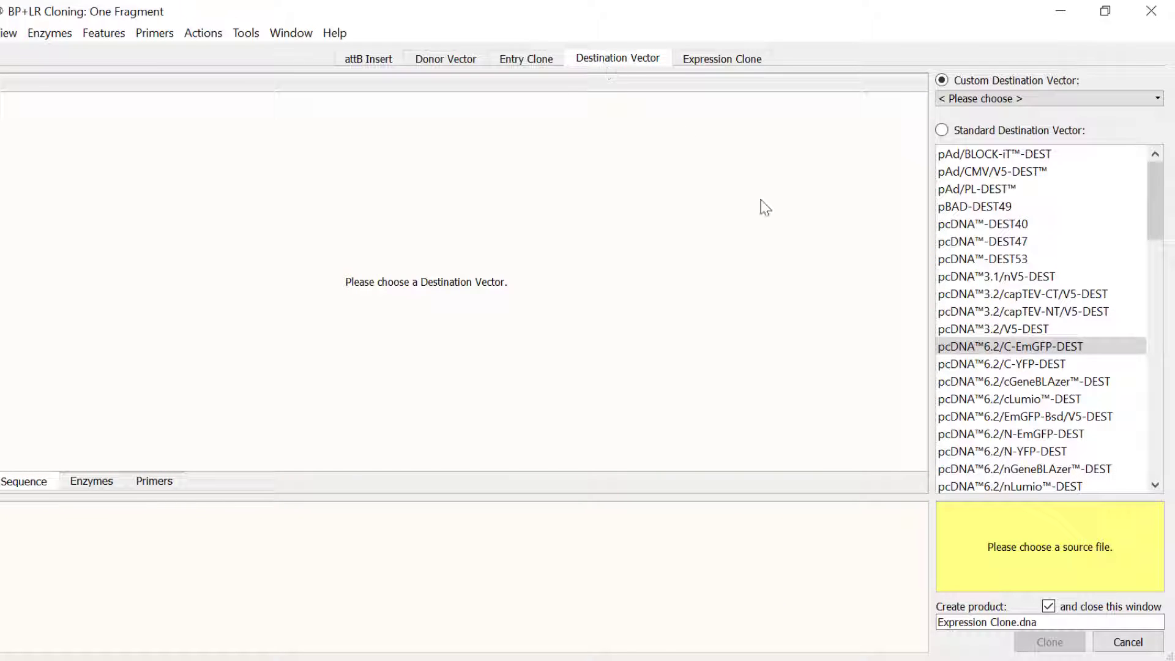
{"action": "left_click", "coordinate": [967, 347]}
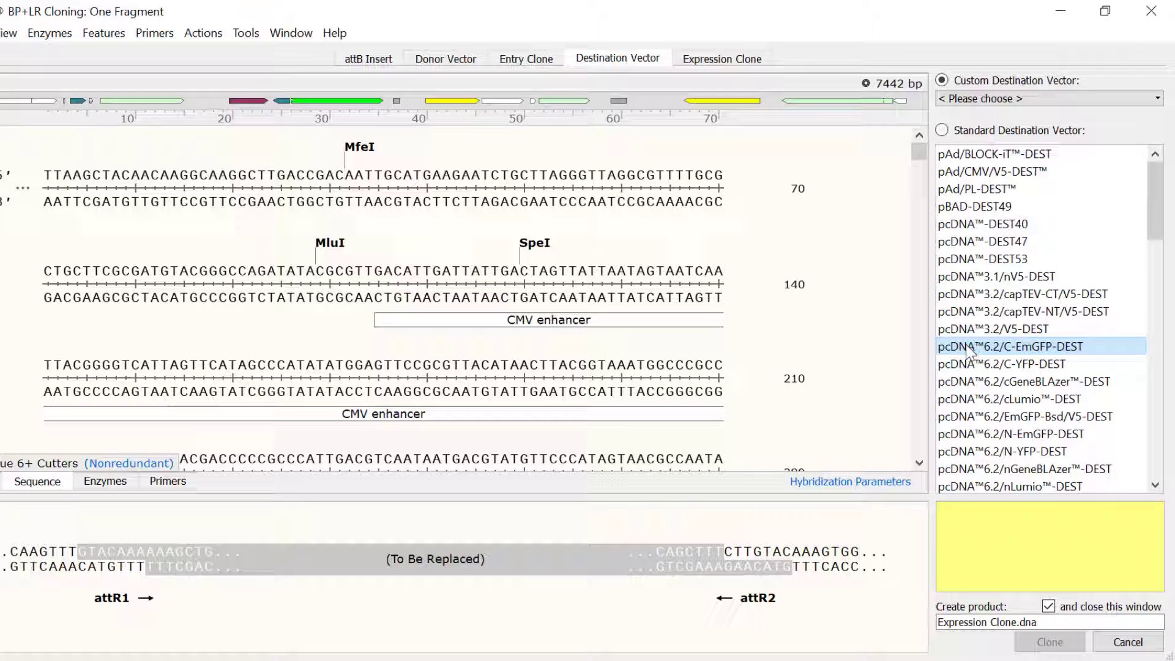
Design the attB PCR primers automatically and create the 6654 bp Expression Clone
{"action": "left_click", "coordinate": [732, 58]}
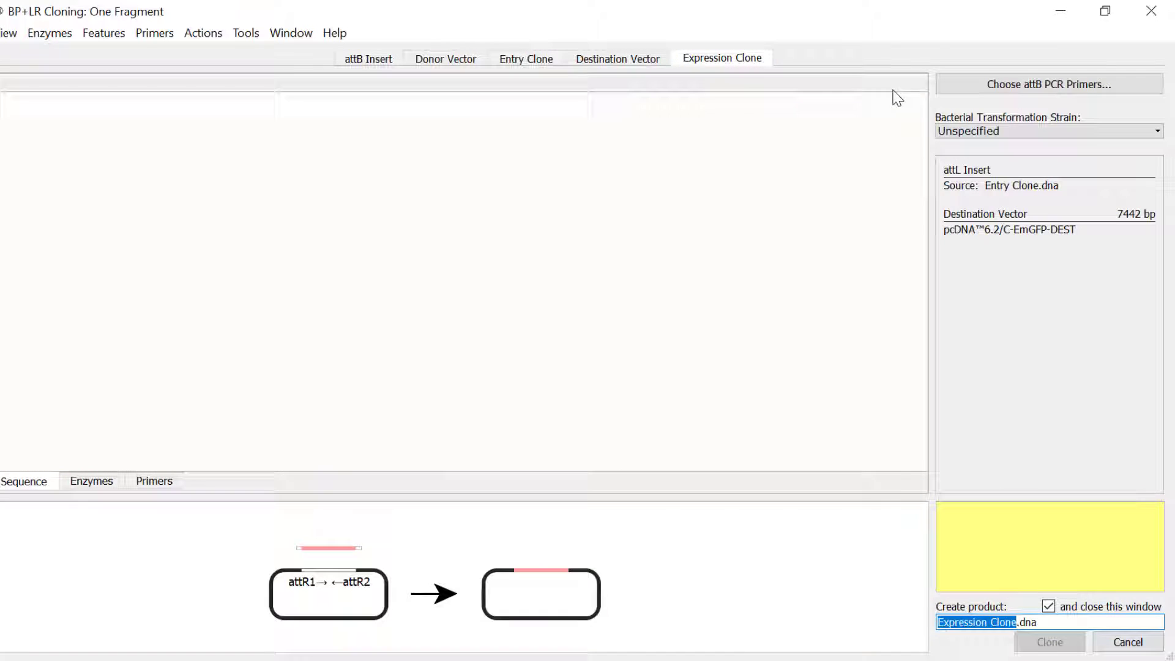
{"action": "left_click", "coordinate": [952, 86]}
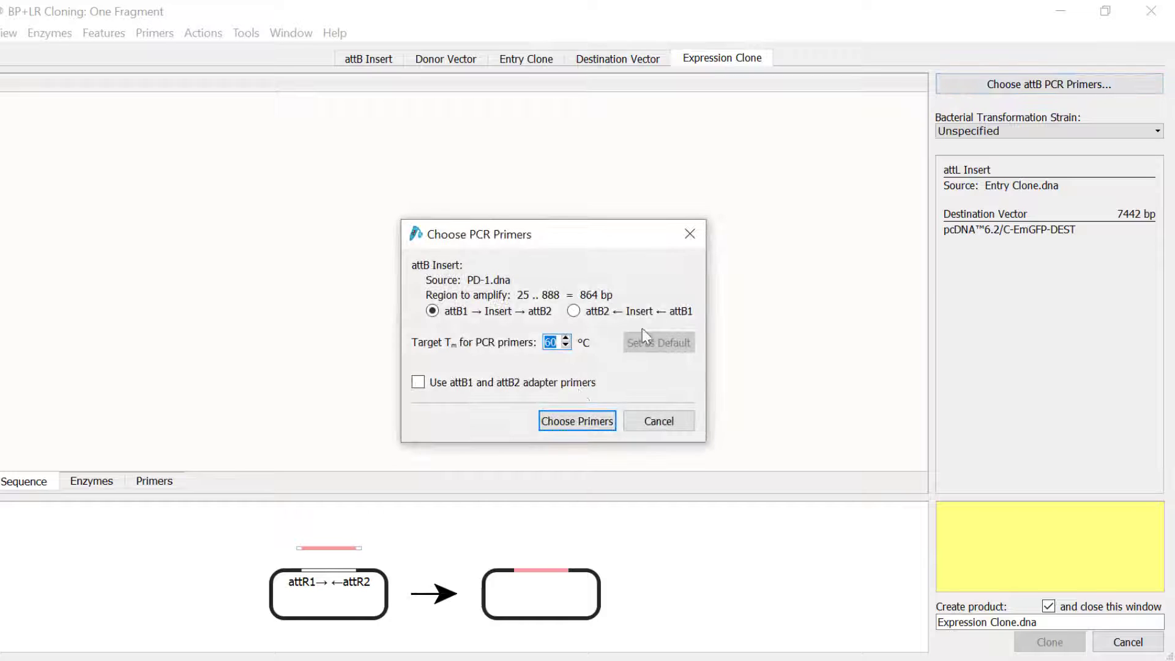
{"action": "left_click", "coordinate": [563, 419]}
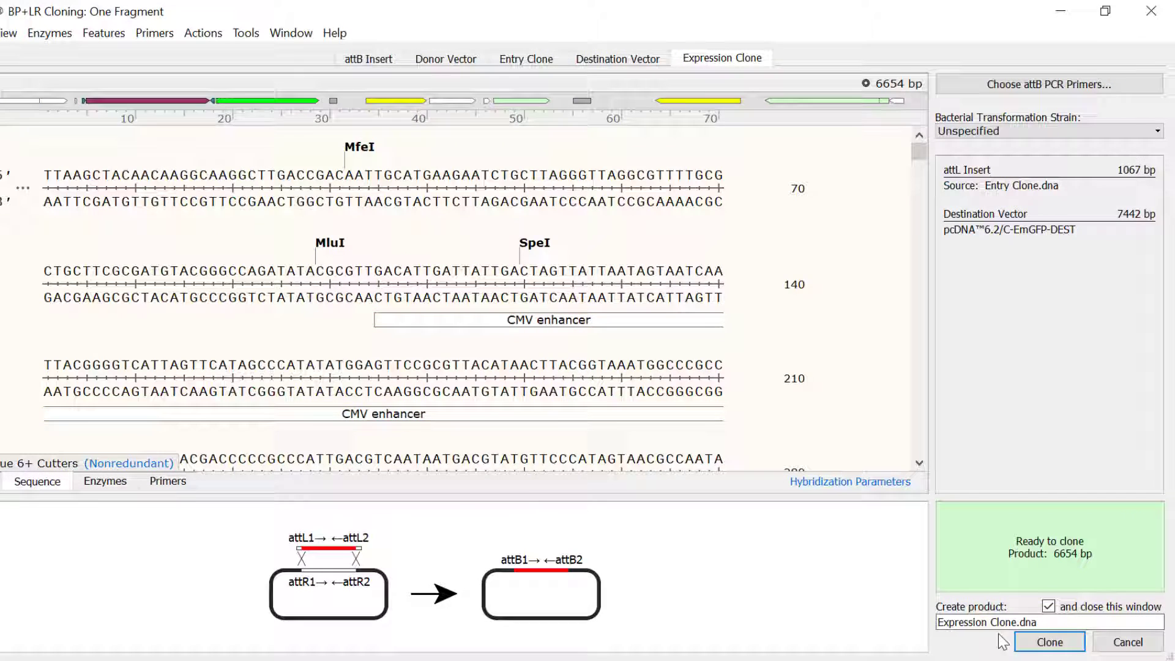
{"action": "left_click", "coordinate": [1021, 646]}
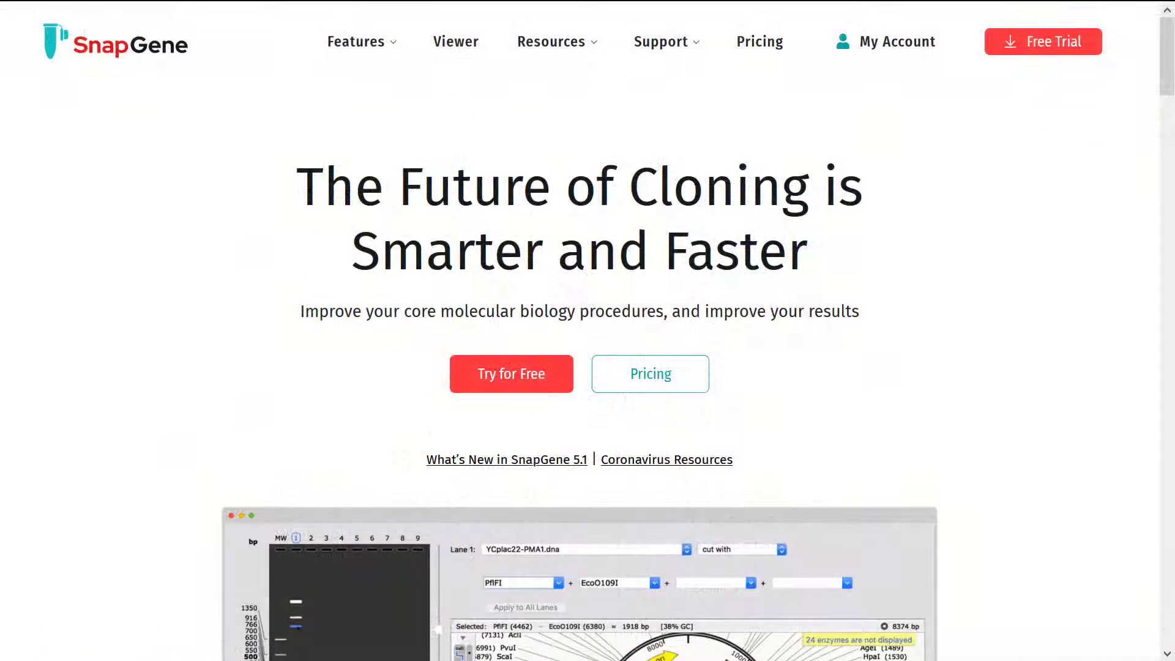
Scroll the SnapGene homepage down to the Visualize Your Process section
{"action": "scroll", "coordinate": [587, 330], "scroll_direction": "down", "scroll_amount": 5}
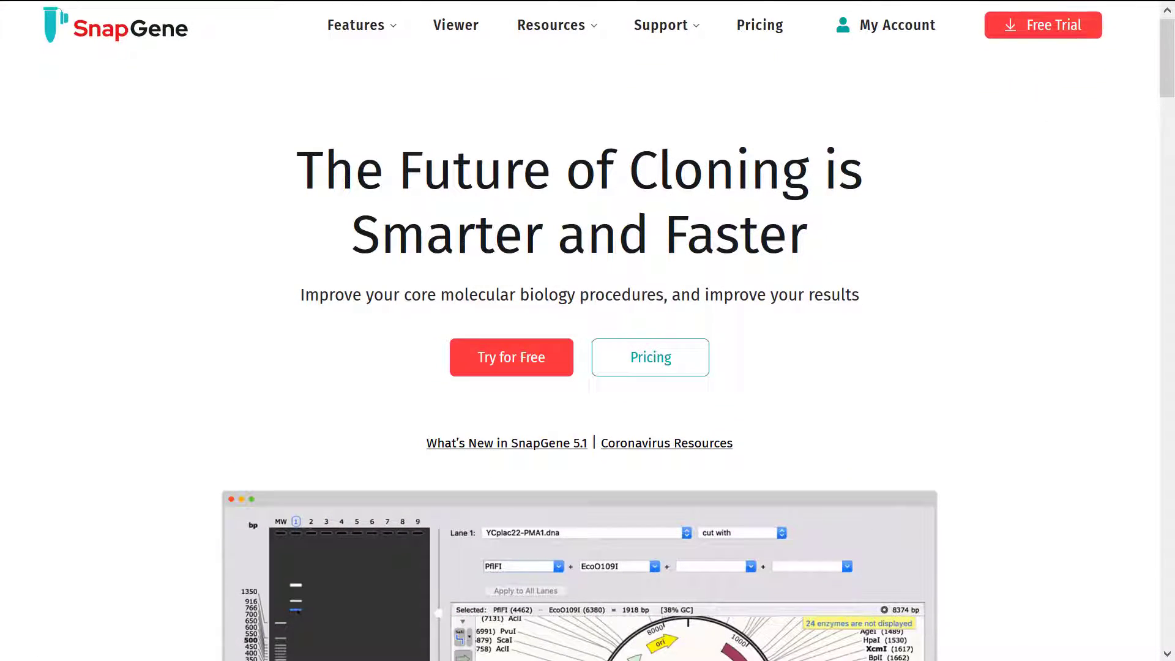
{"action": "scroll", "coordinate": [588, 330], "scroll_direction": "down", "scroll_amount": 6}
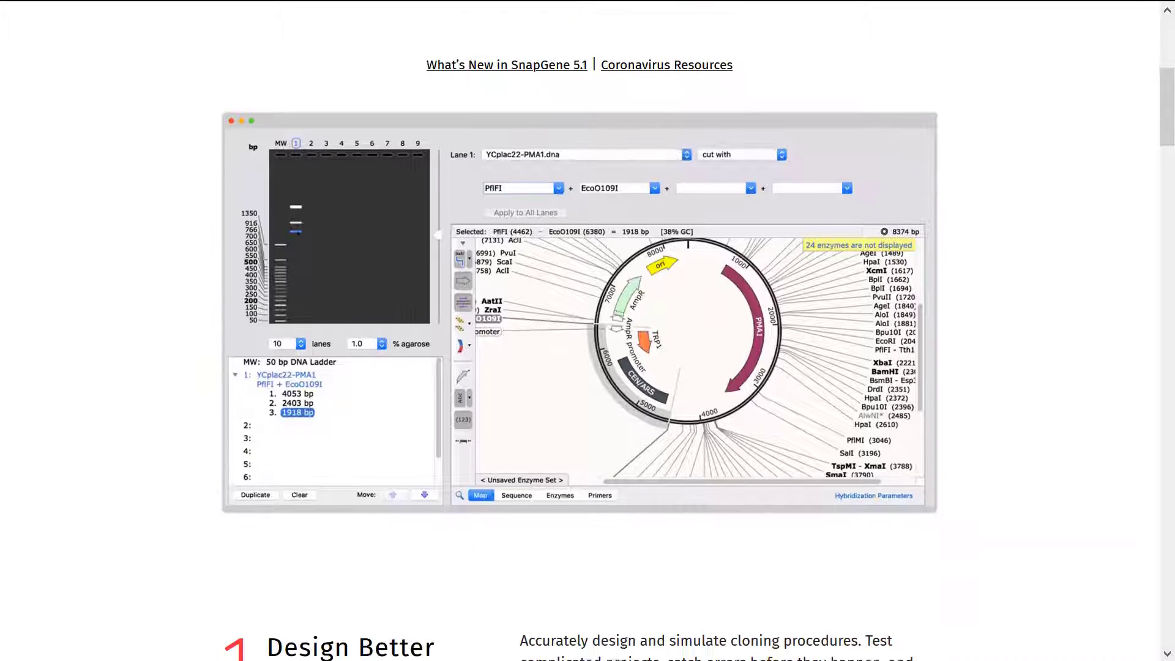
{"action": "scroll", "coordinate": [587, 331], "scroll_direction": "down", "scroll_amount": 12}
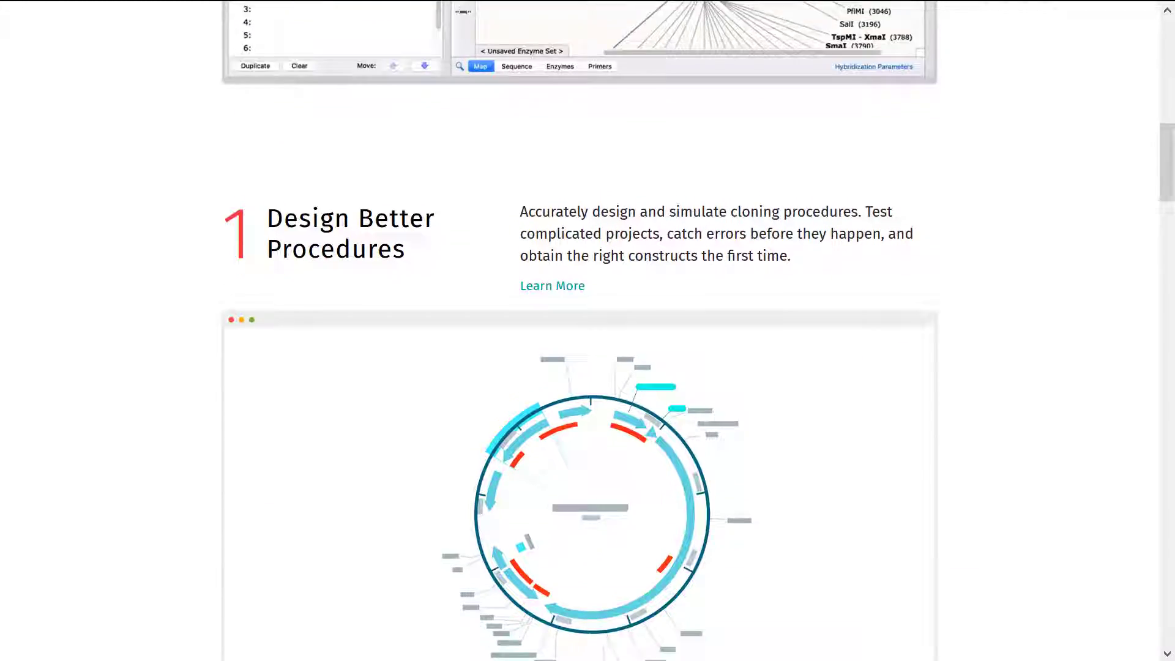
{"action": "scroll", "coordinate": [588, 330], "scroll_direction": "down", "scroll_amount": 4}
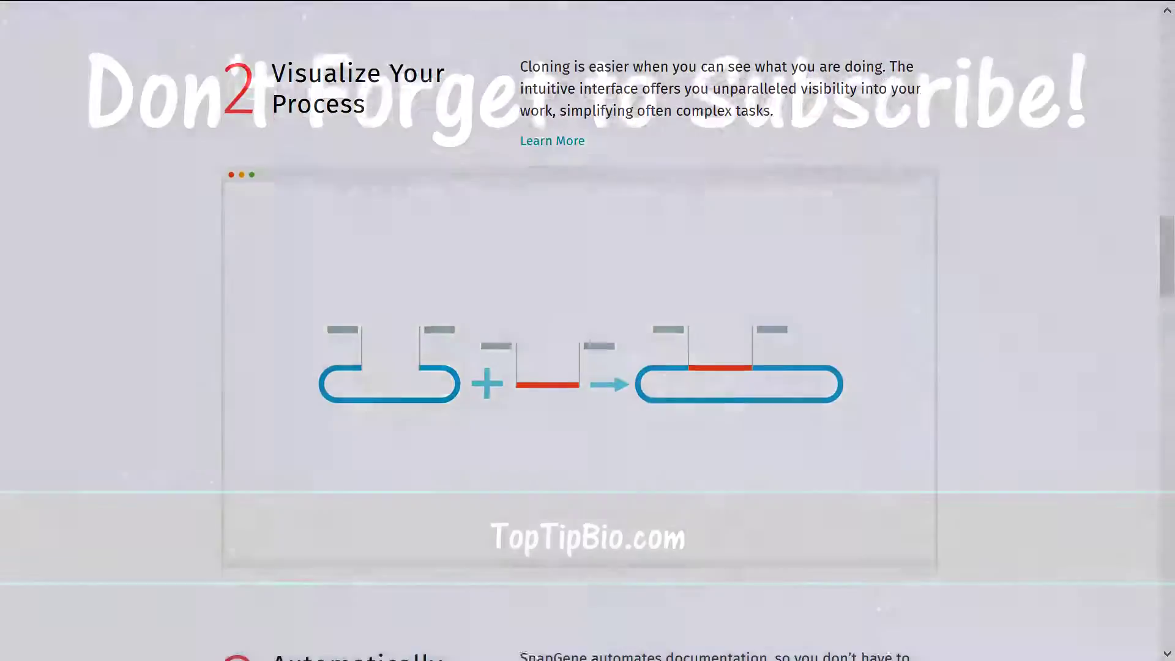